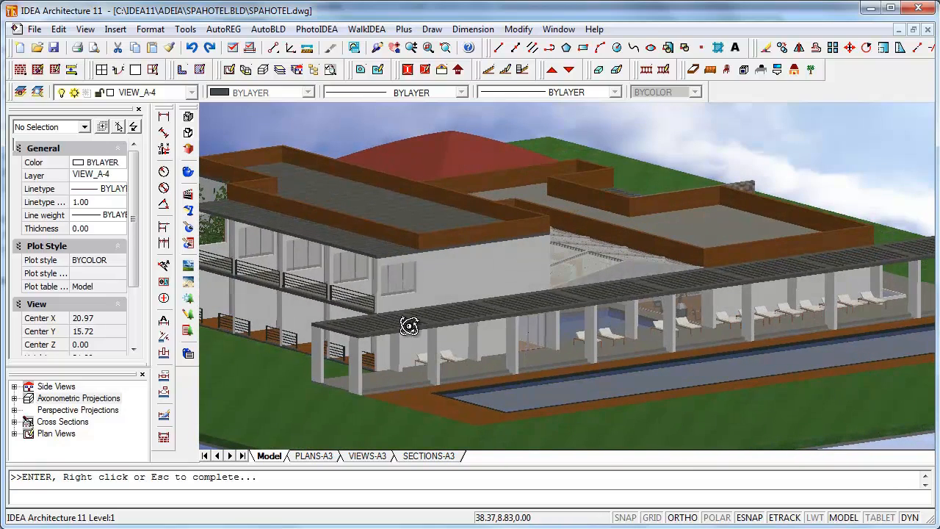
pyautogui.scroll(3, 675, 390)
pyautogui.scroll(1, 648, 412)
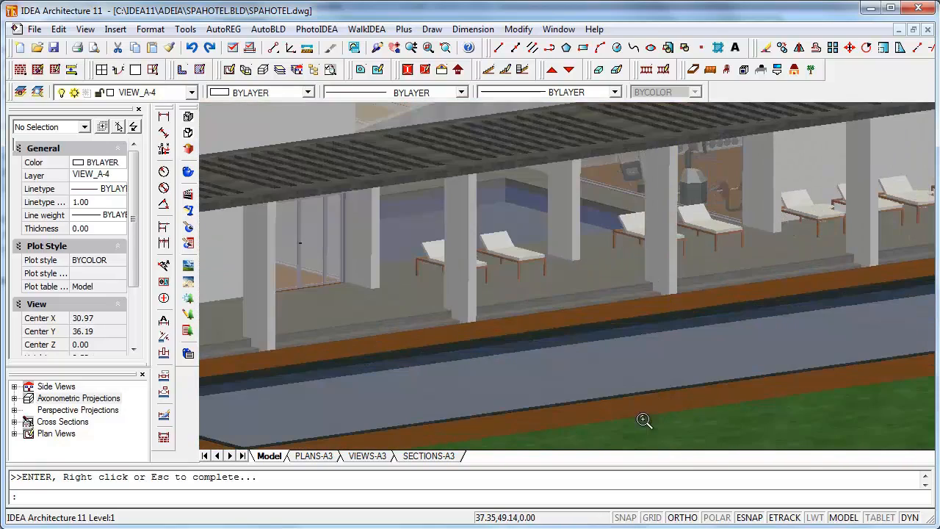
pyautogui.scroll(1, 744, 426)
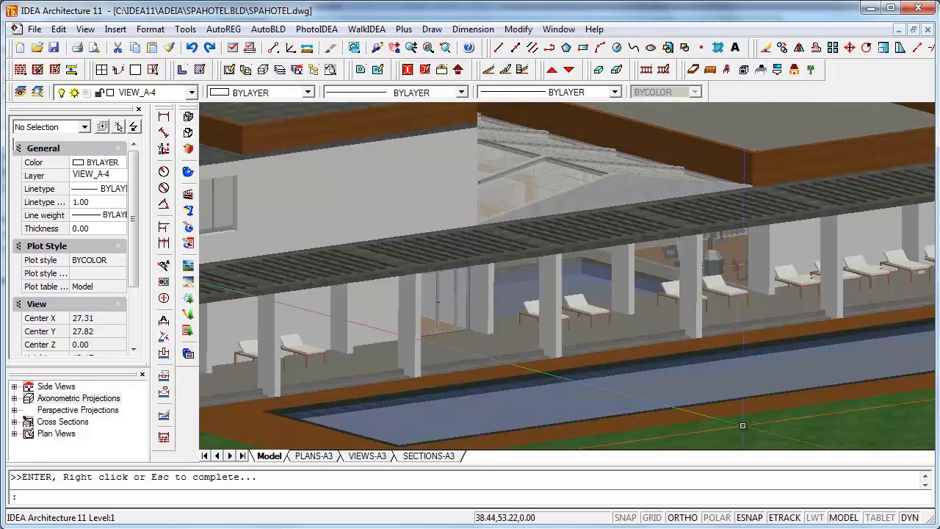
# - Open the building's P-1 perspective projection and display it as a shaded view
pyautogui.click(14, 410)
pyautogui.click(28, 423)
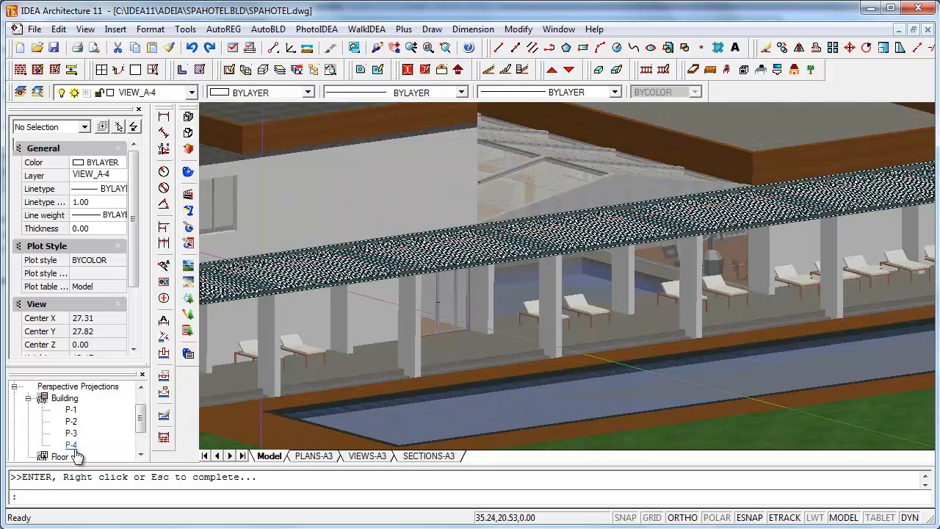
pyautogui.doubleClick(71, 410)
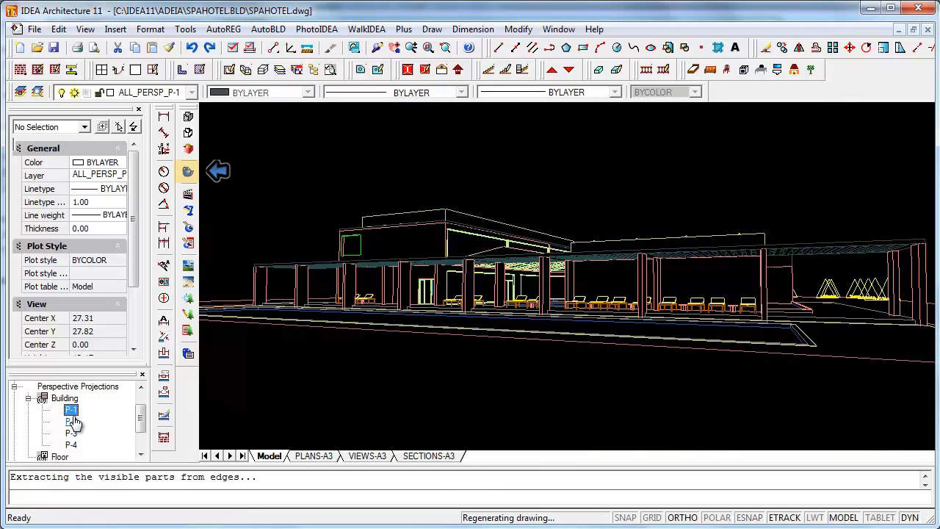
pyautogui.click(188, 171)
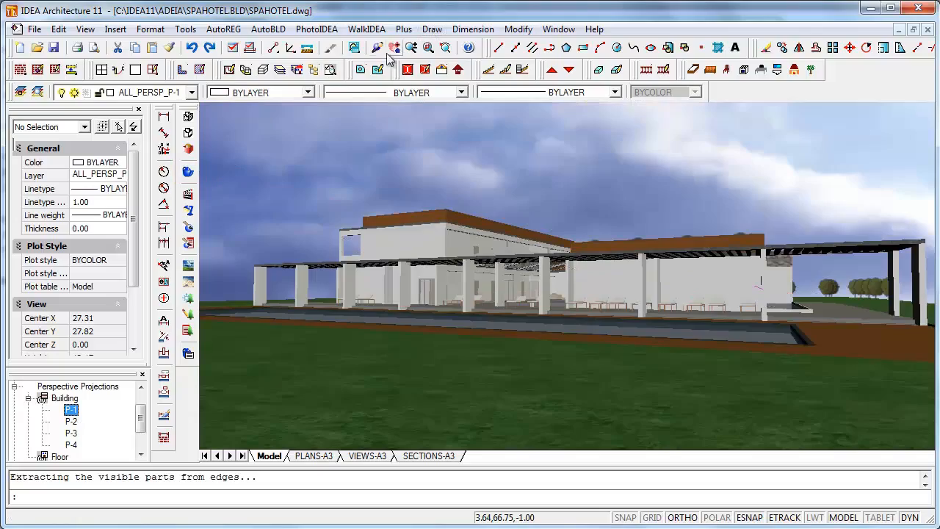
# - Orbit the shaded perspective to a raised viewpoint overlooking the pool, pergola and roofs
pyautogui.click(377, 48)
pyautogui.moveTo(509, 407); pyautogui.dragTo(513, 456)
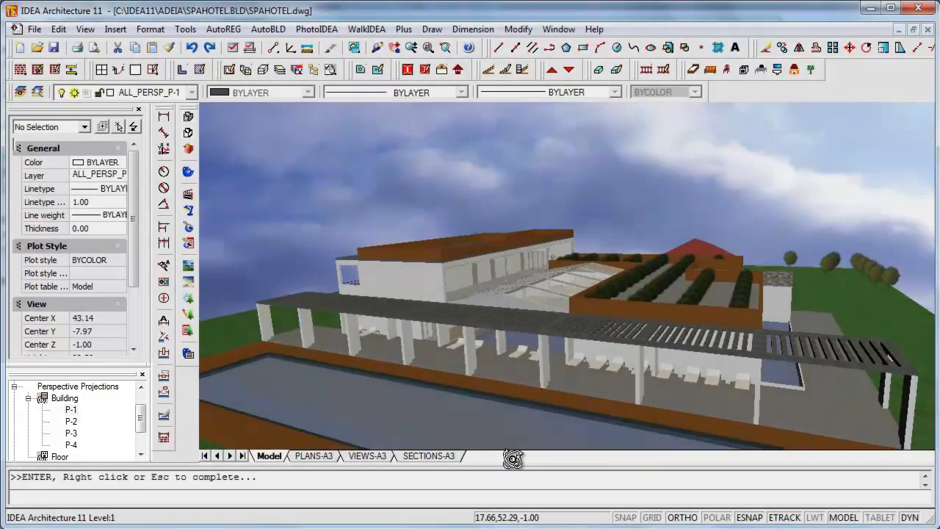
pyautogui.press('Escape')
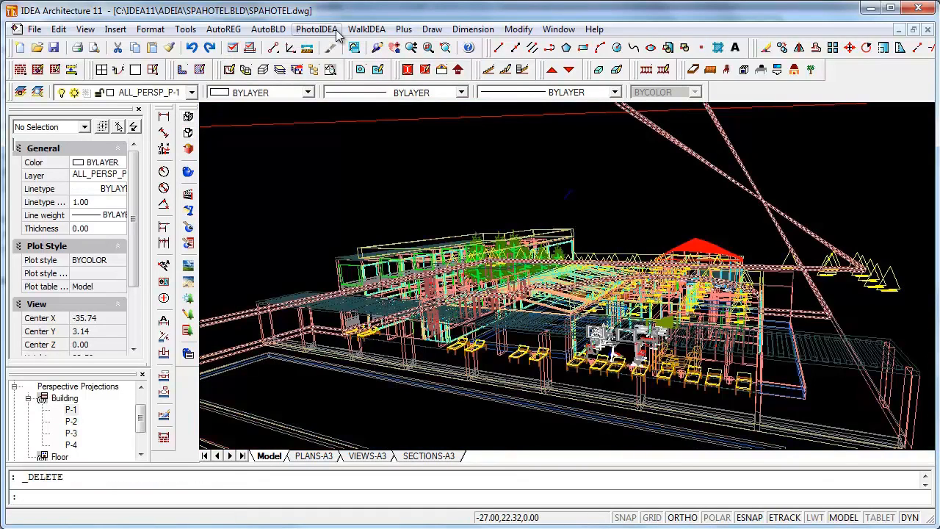
# - Use Google Earth as the source for the rendering background image and fly to paris there
pyautogui.click(334, 31)
pyautogui.click(334, 142)
pyautogui.click(496, 324)
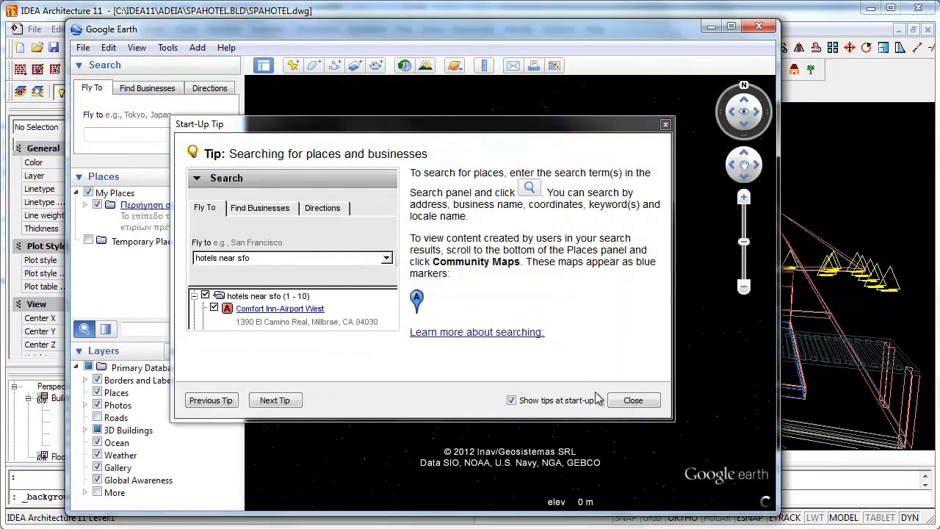
pyautogui.click(630, 401)
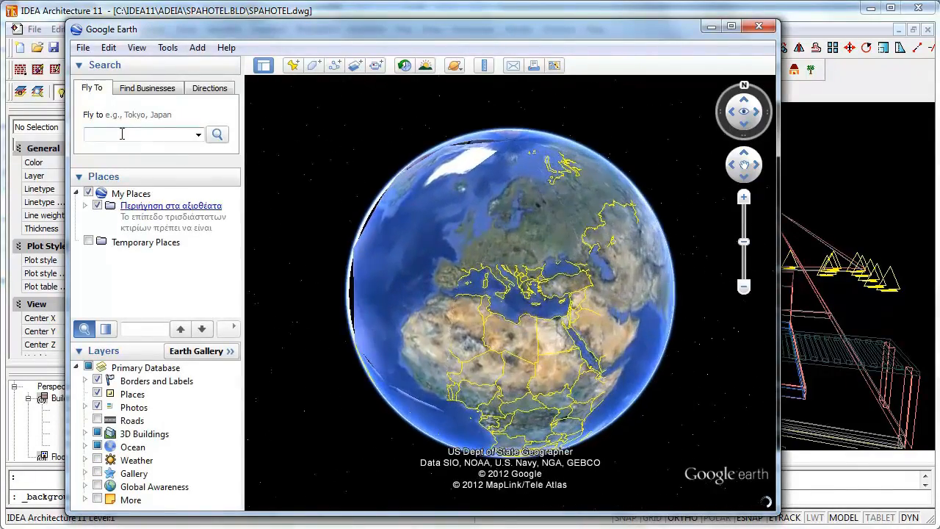
pyautogui.write('paris')
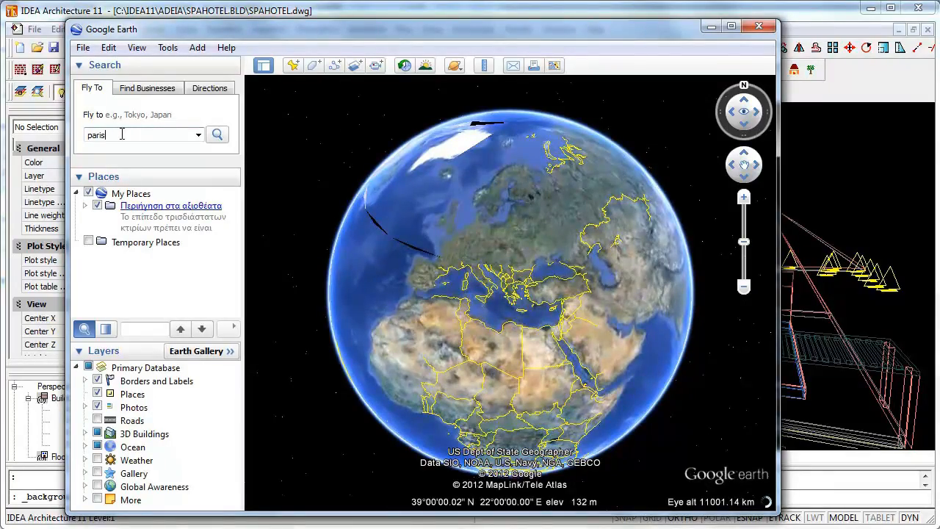
pyautogui.press('Return')
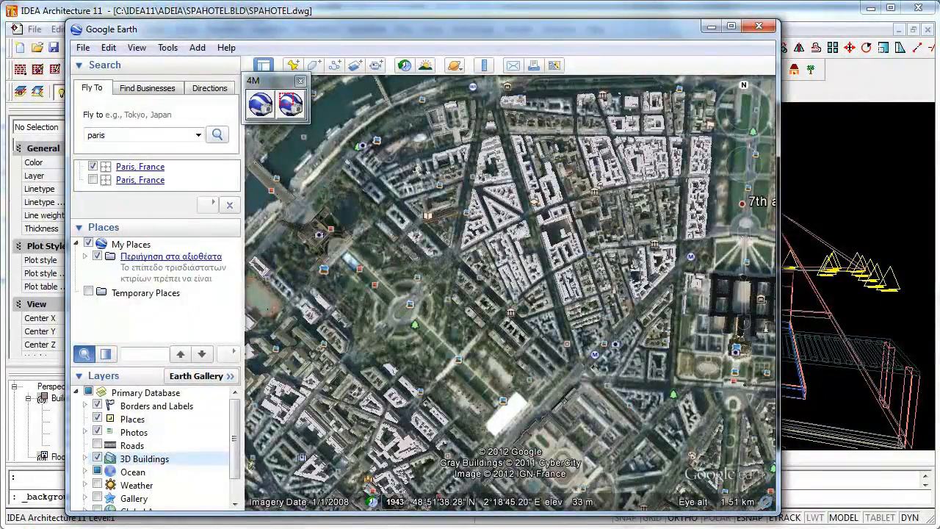
# - Apply a Google Earth snapshot of Paris as the background image and shade the perspective with it
pyautogui.moveTo(700, 238); pyautogui.dragTo(489, 430)
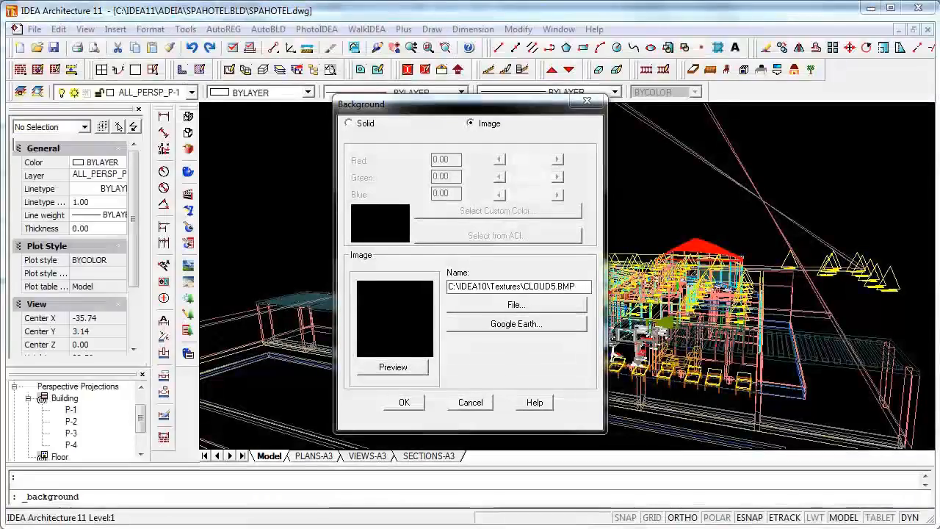
pyautogui.click(393, 367)
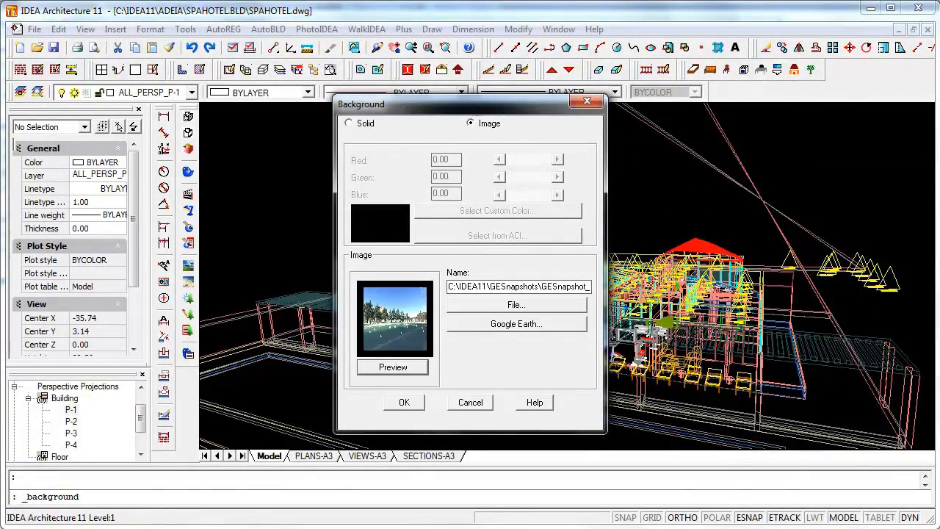
pyautogui.click(404, 402)
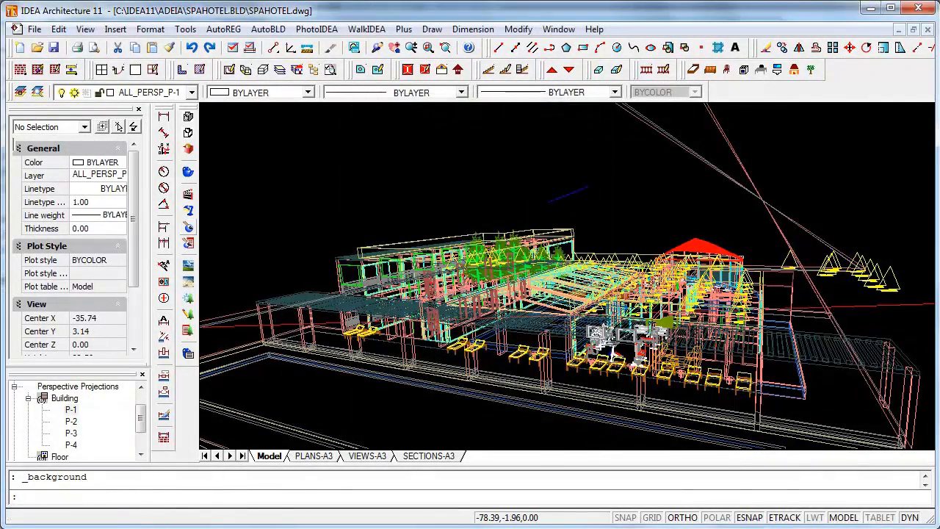
pyautogui.click(188, 172)
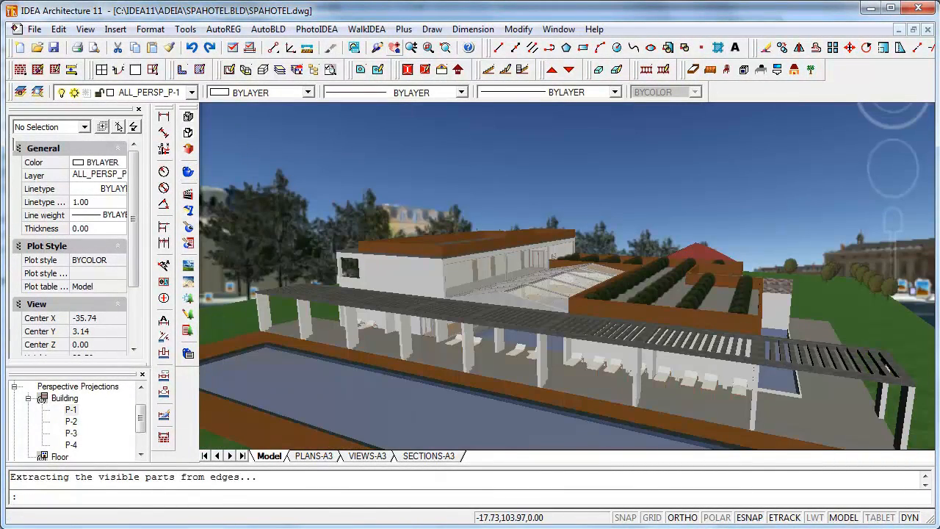
# - Orbit, zoom and pan the shaded building to view it from several positions against the Paris background
pyautogui.moveTo(553, 256); pyautogui.dragTo(558, 300)
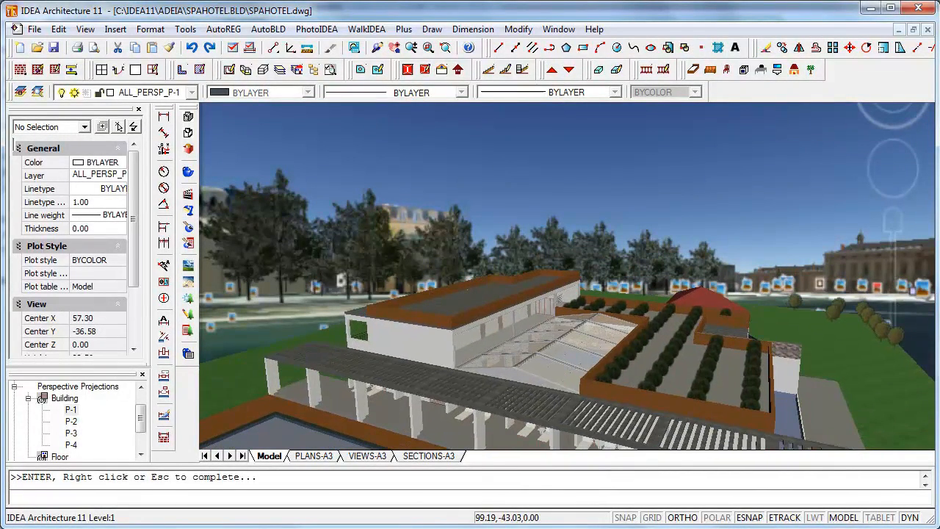
pyautogui.click(412, 48)
pyautogui.moveTo(514, 220); pyautogui.dragTo(514, 299)
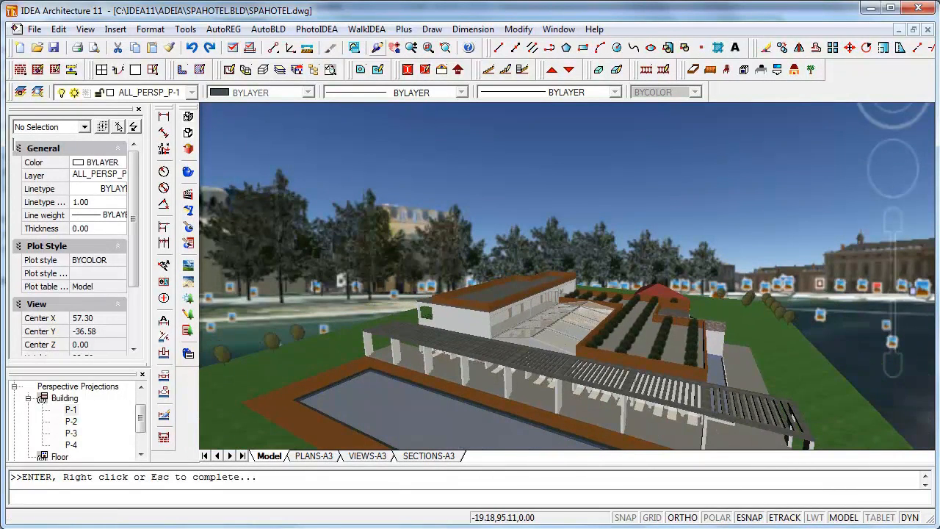
pyautogui.moveTo(565, 294); pyautogui.dragTo(608, 261)
pyautogui.moveTo(599, 293); pyautogui.dragTo(589, 337)
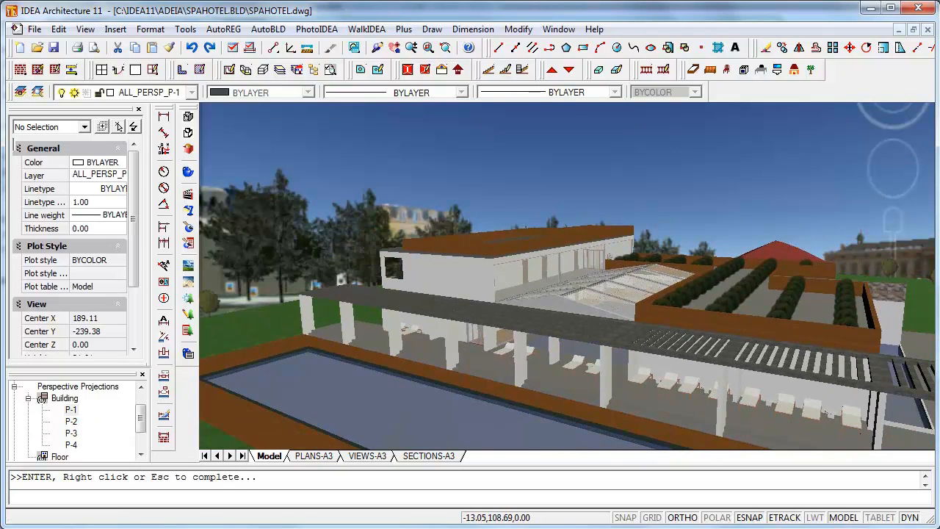
# - Switch to the floor's 3D view and set the height and length of the glazed door near the sunbeds to 1.50
pyautogui.click(245, 69)
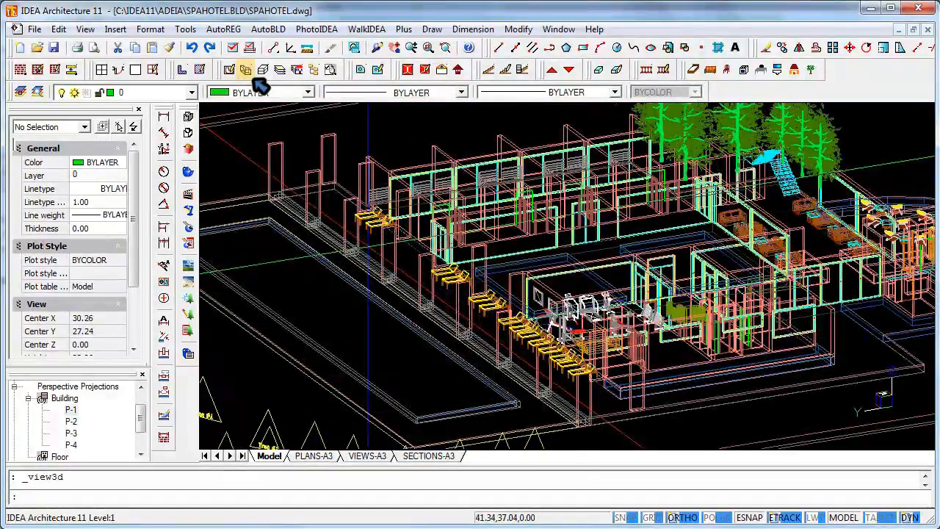
pyautogui.scroll(3, 467, 218)
pyautogui.click(428, 242)
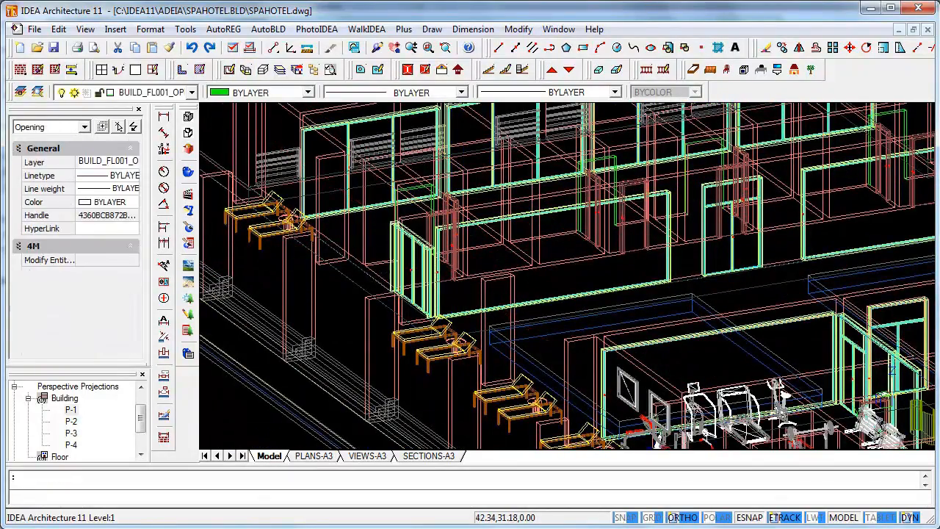
pyautogui.doubleClick(428, 242)
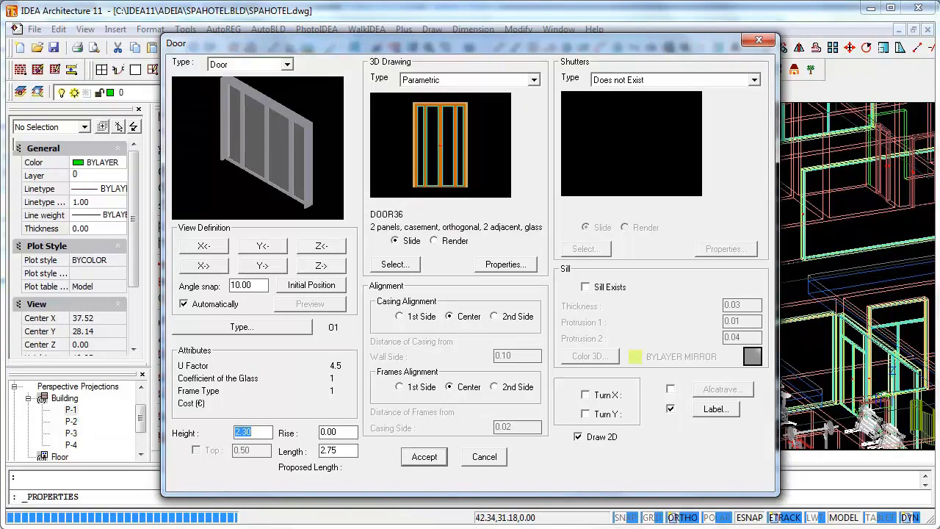
pyautogui.write('0')
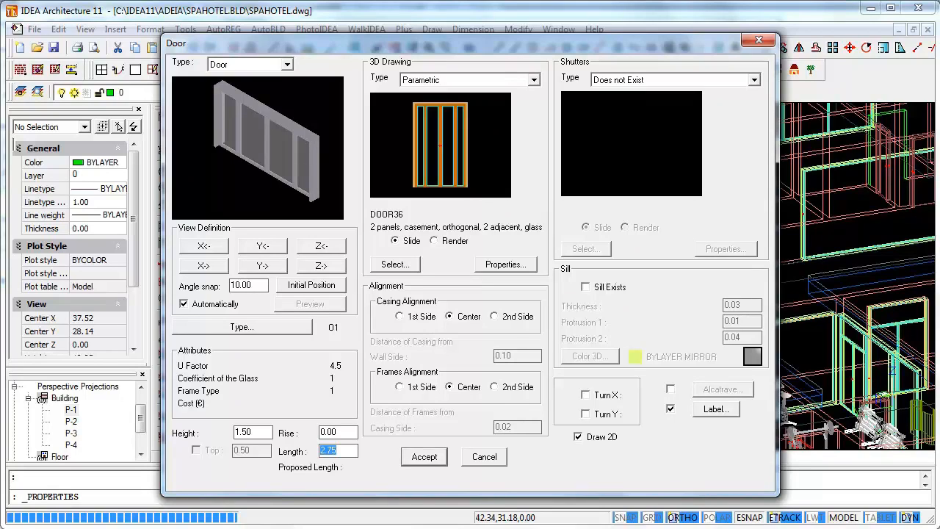
pyautogui.write('0')
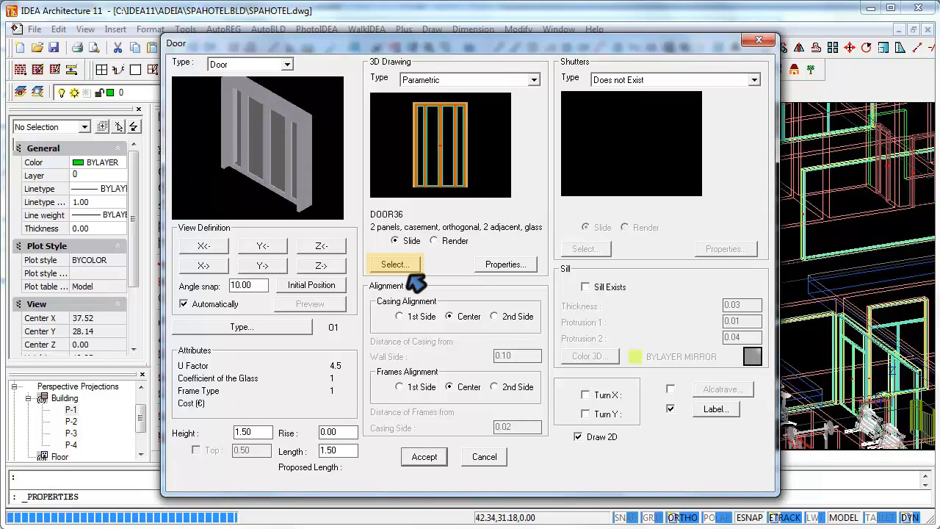
# - Replace the door's parametric type with number 26, "2 panels, casement, orthogonal, compact"
pyautogui.click(424, 457)
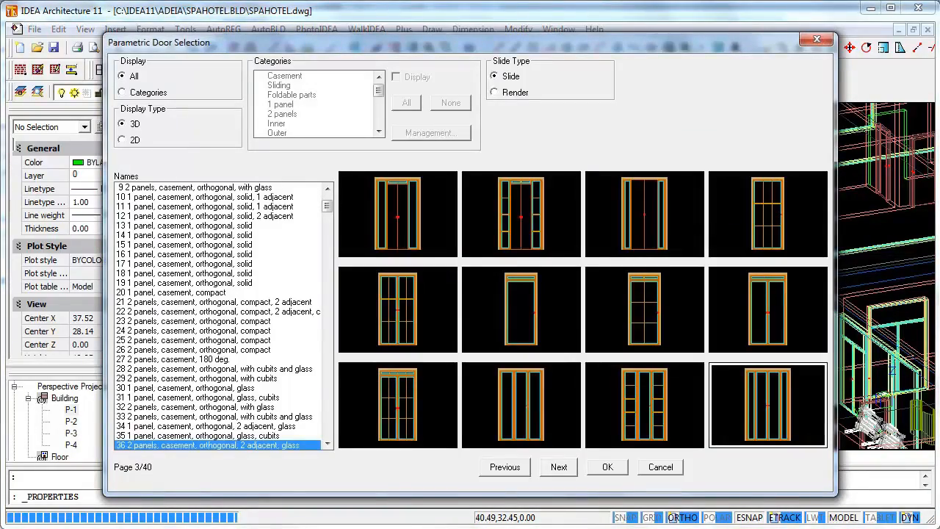
pyautogui.click(521, 214)
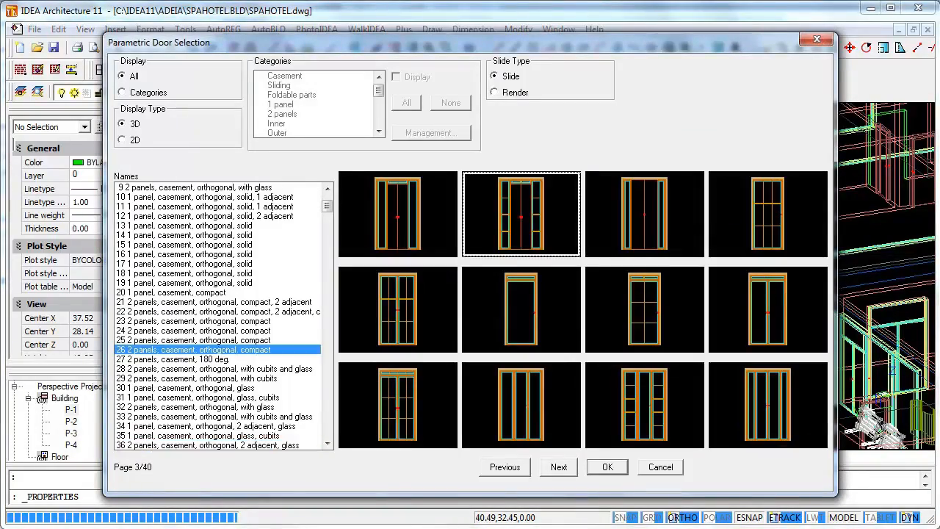
pyautogui.click(607, 467)
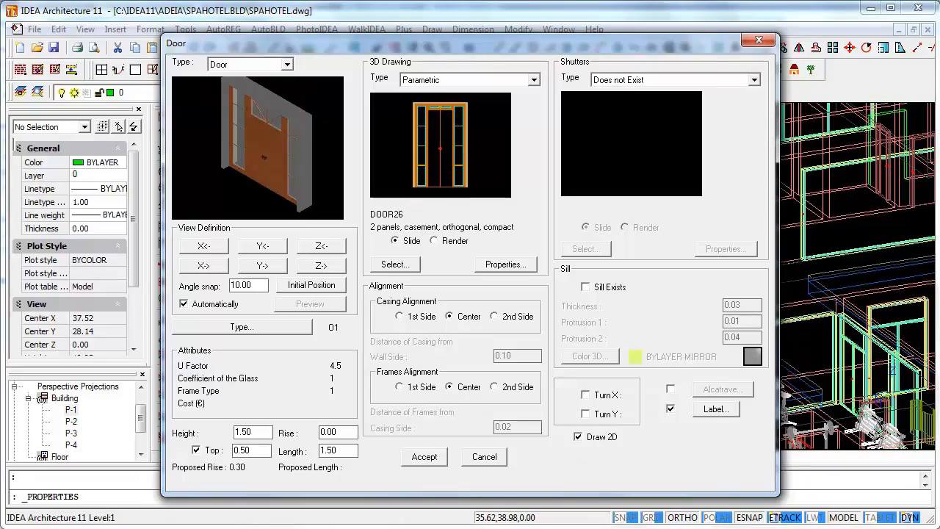
# - Assign the material 11 WHITE MAT to the door's casing and frames
pyautogui.click(505, 265)
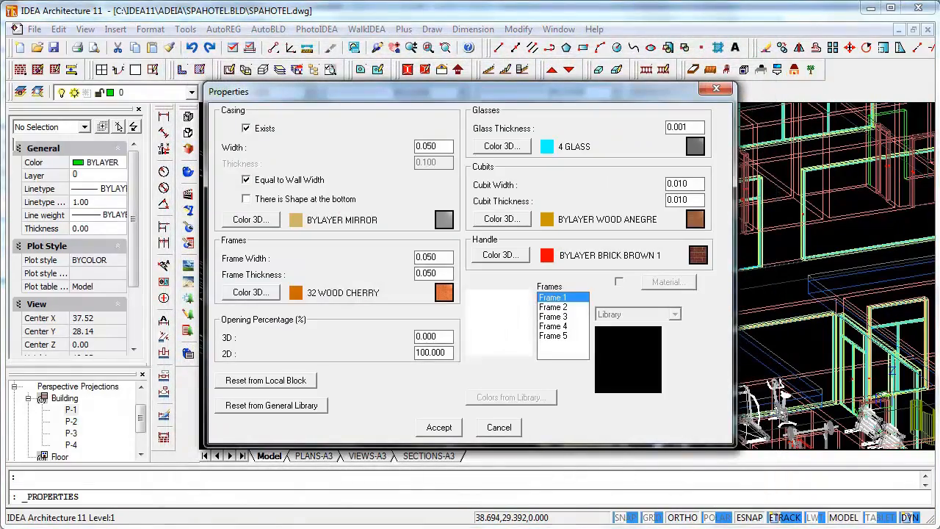
pyautogui.click(250, 219)
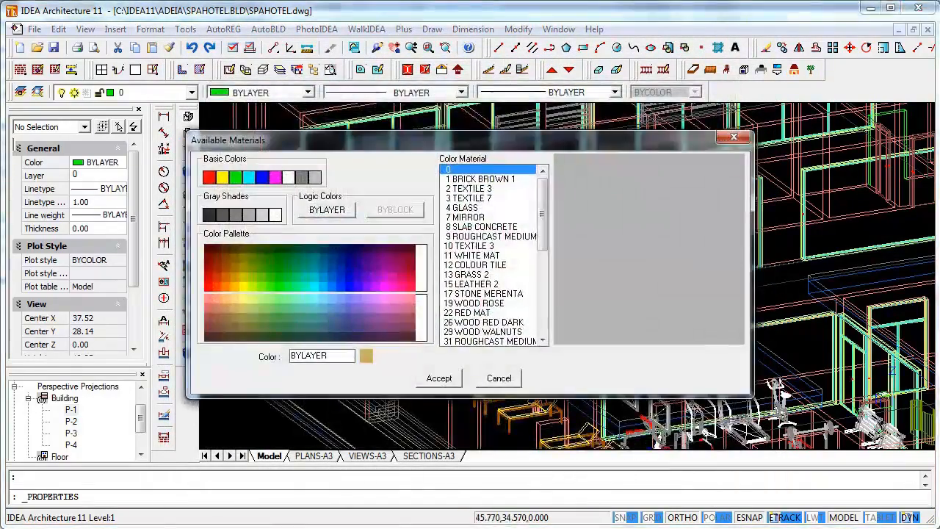
pyautogui.click(474, 255)
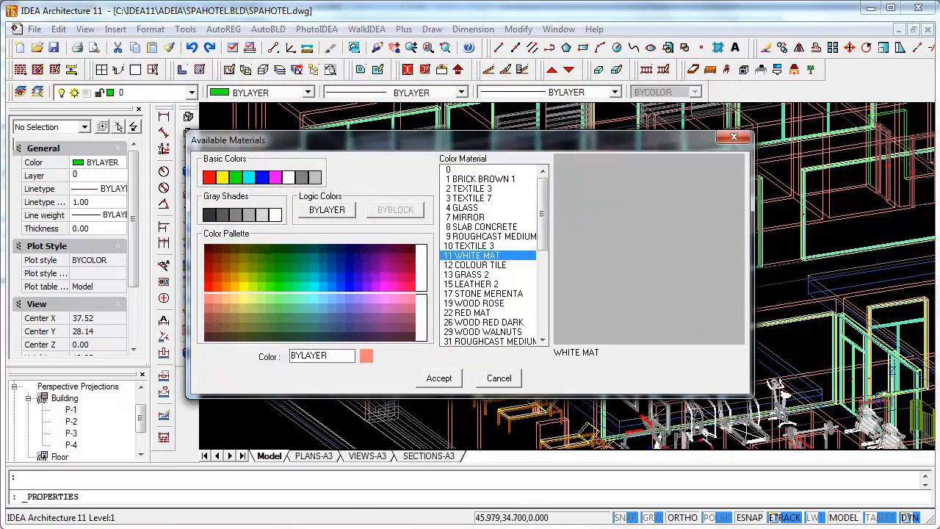
pyautogui.click(439, 377)
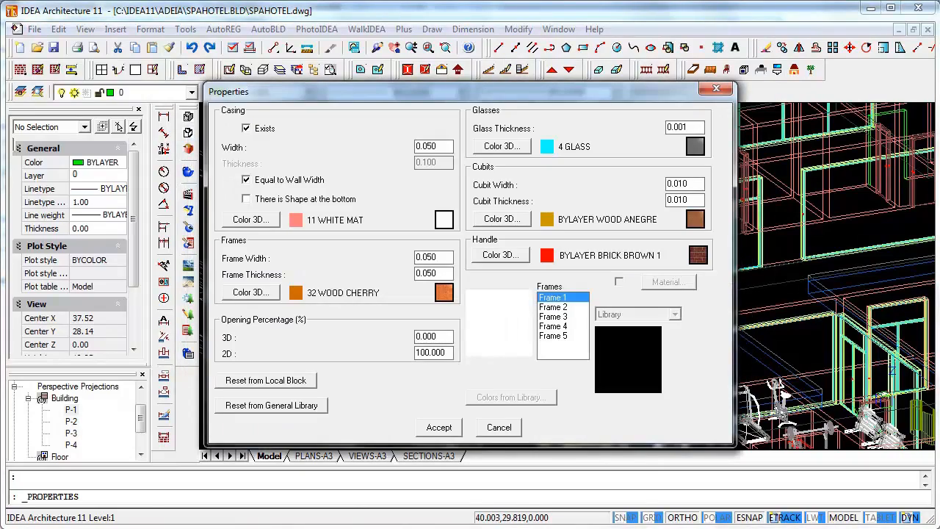
pyautogui.click(250, 293)
pyautogui.click(474, 246)
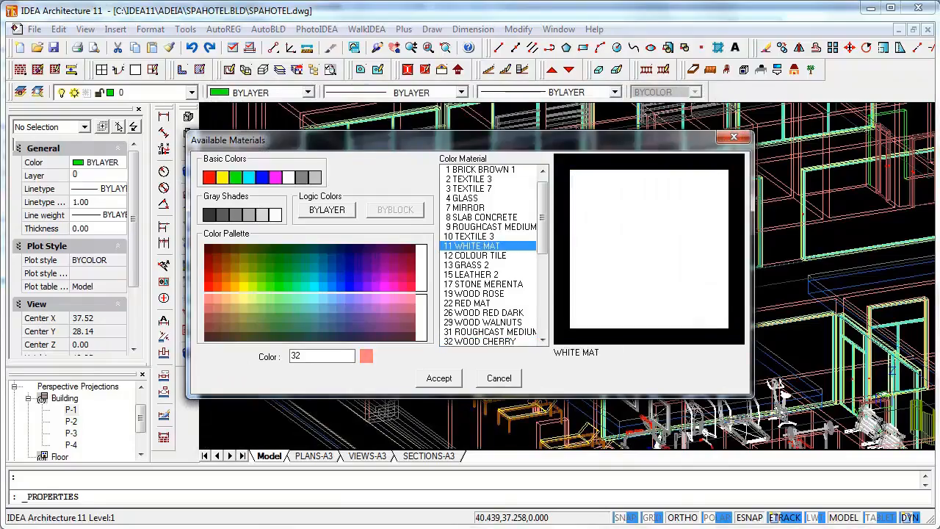
pyautogui.click(439, 378)
# - Assign the material 11 WHITE MAT to the door's cubits and accept the door's component properties
pyautogui.click(502, 219)
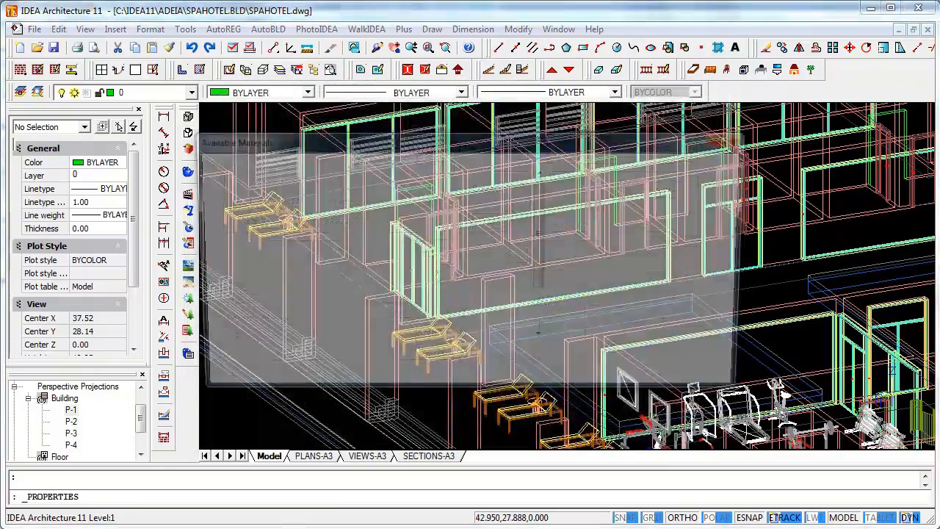
pyautogui.click(473, 256)
pyautogui.click(439, 378)
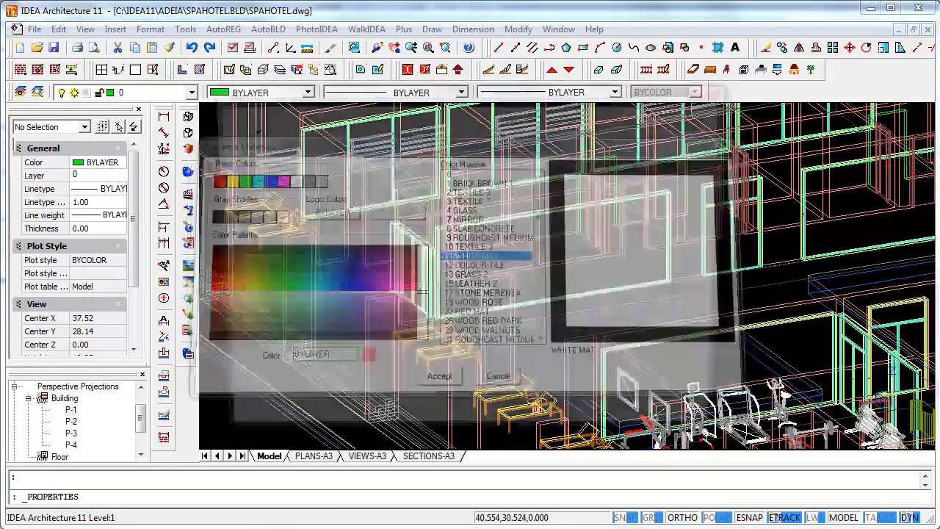
pyautogui.click(440, 426)
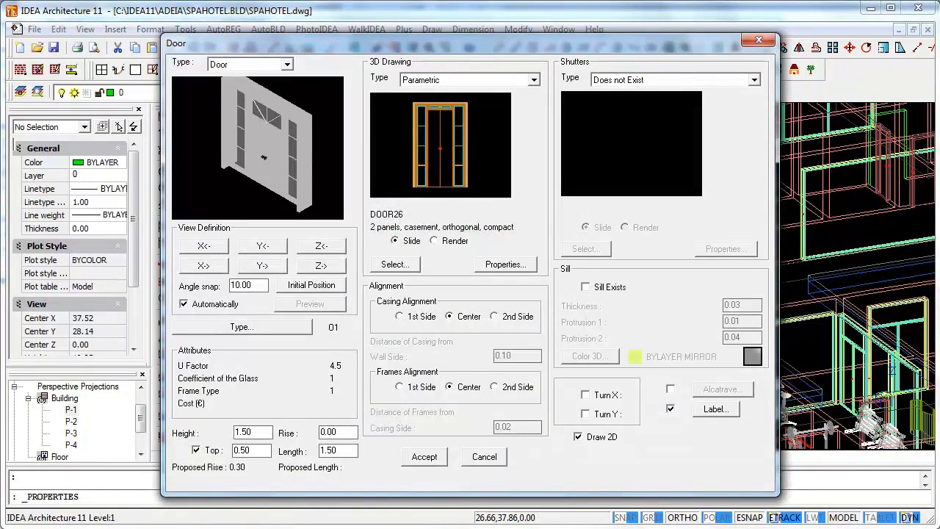
# - Set the door's height to 2.20 and length to 2.7, accept the properties and choose the side on which the length changes
pyautogui.click(262, 245)
pyautogui.click(321, 245)
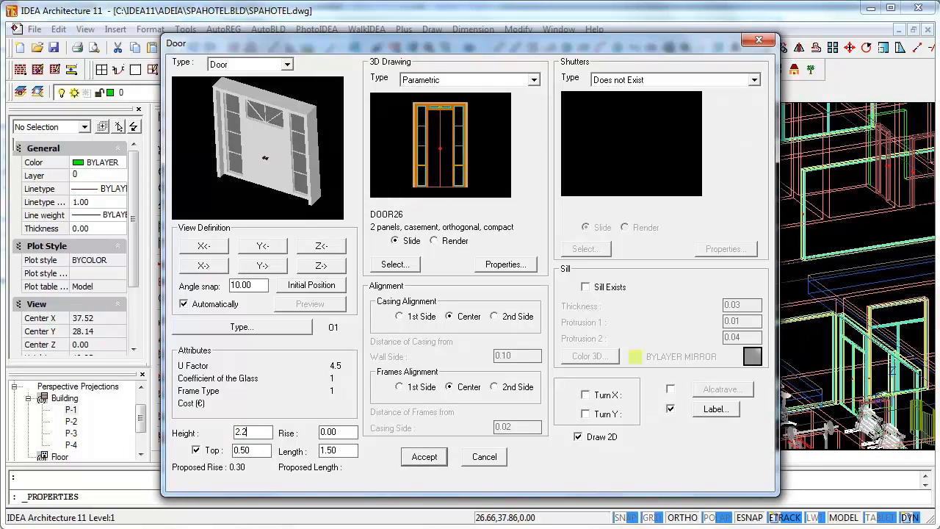
pyautogui.press('Tab')
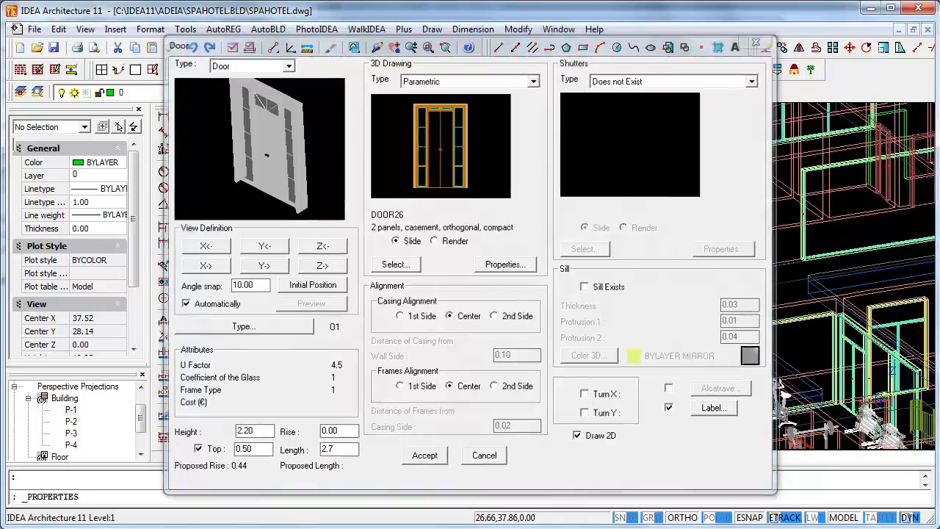
pyautogui.press('Return')
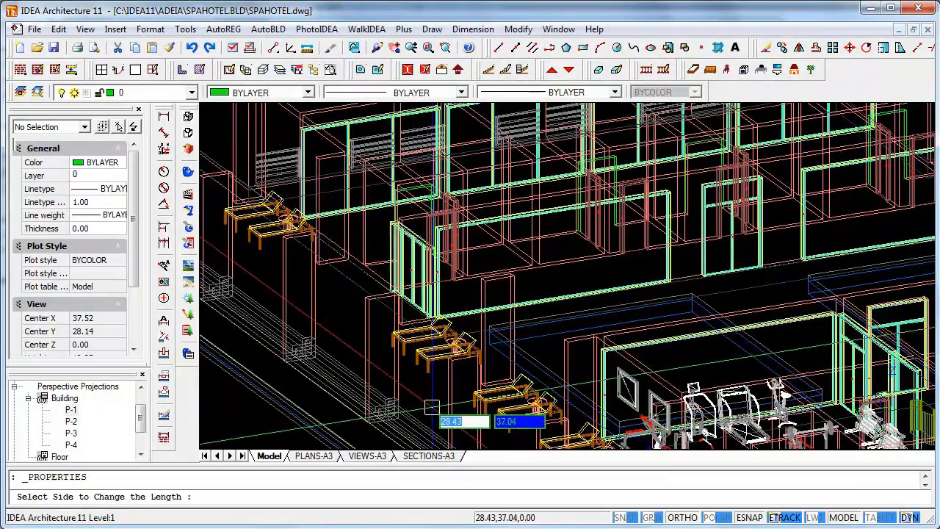
pyautogui.click(432, 406)
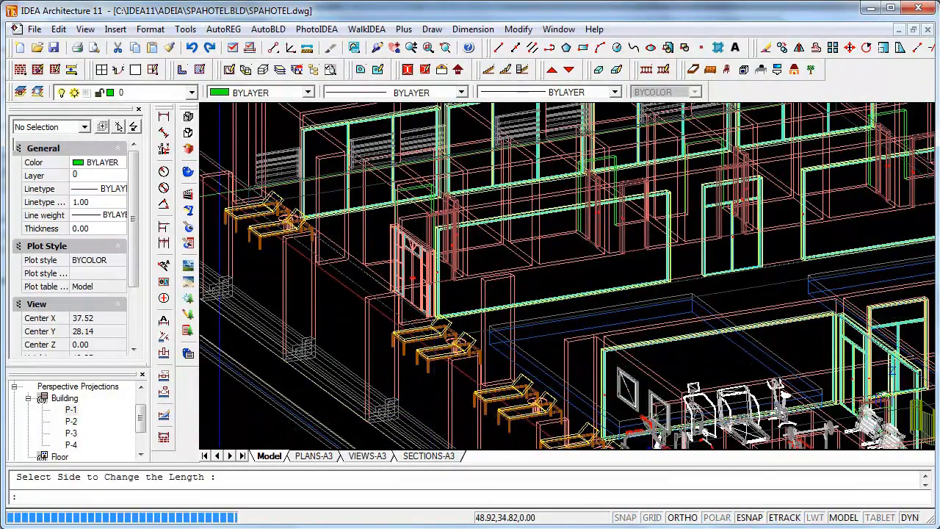
# - Shade the model and examine the modified two-panel door from outside the building
pyautogui.scroll(3, 380, 291)
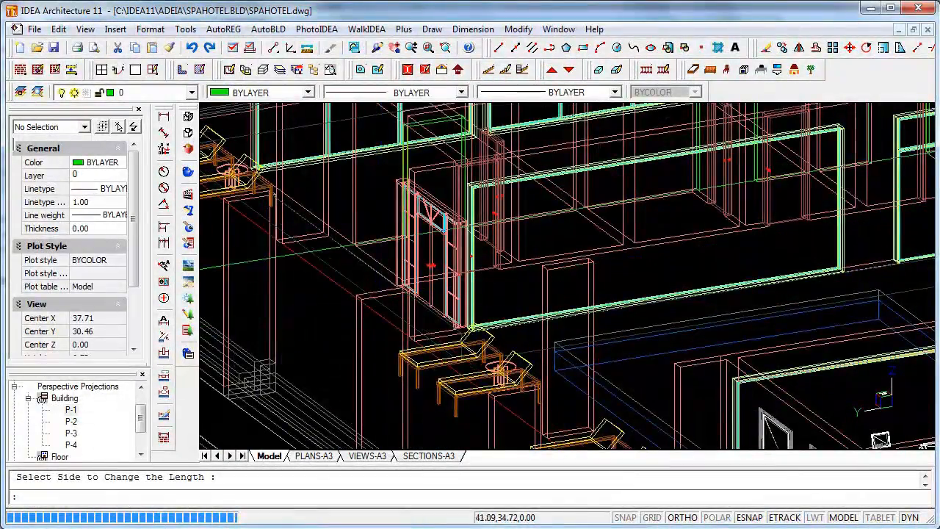
pyautogui.click(188, 193)
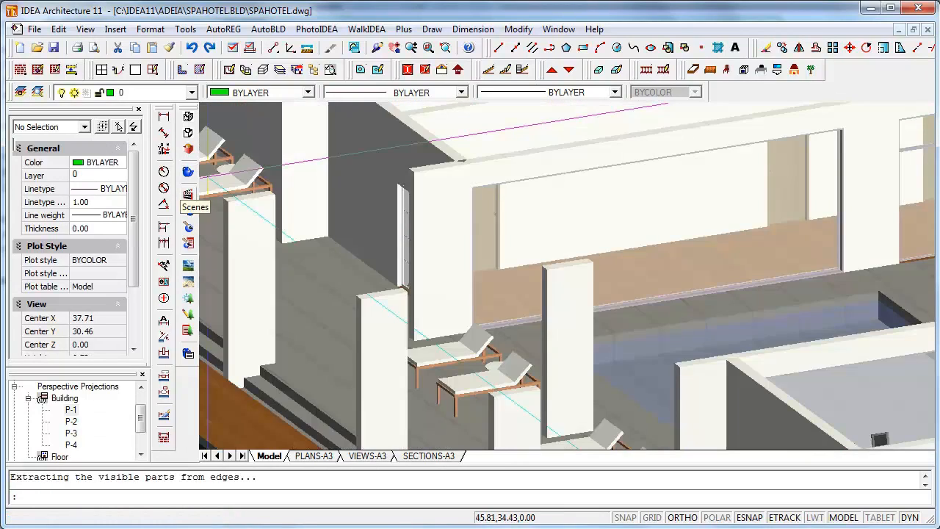
pyautogui.doubleClick(409, 122)
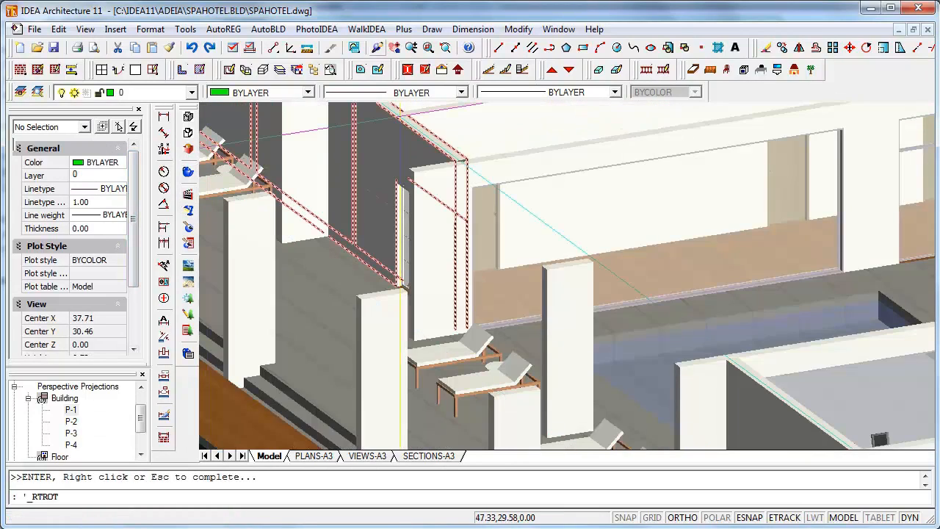
pyautogui.moveTo(403, 281)
pyautogui.keyDown('ctrl'); pyautogui.mouseDown(button='middle')
pyautogui.moveTo(587, 282)
pyautogui.moveTo(610, 271)
pyautogui.moveTo(592, 262)
pyautogui.moveTo(687, 241)
pyautogui.mouseUp(button='middle'); pyautogui.keyUp('ctrl')
pyautogui.moveTo(687, 241); pyautogui.dragTo(667, 245)
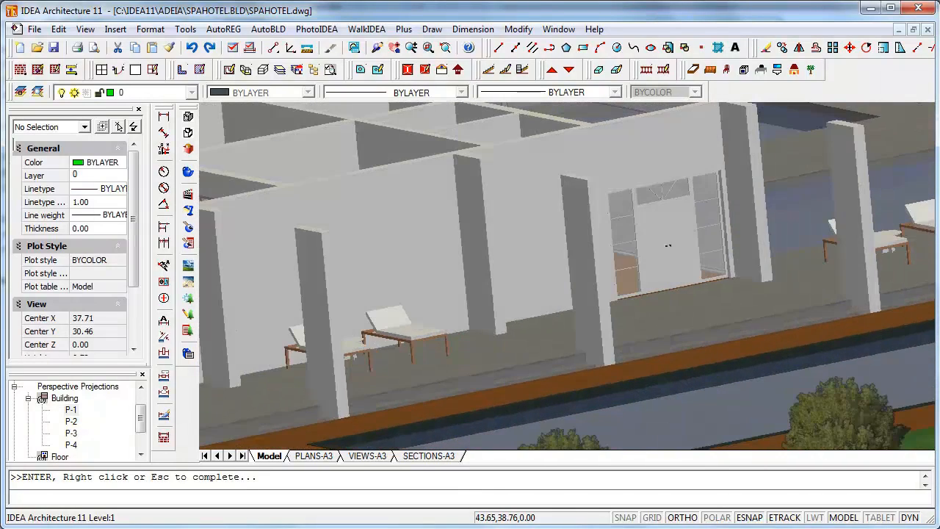
pyautogui.press('Escape')
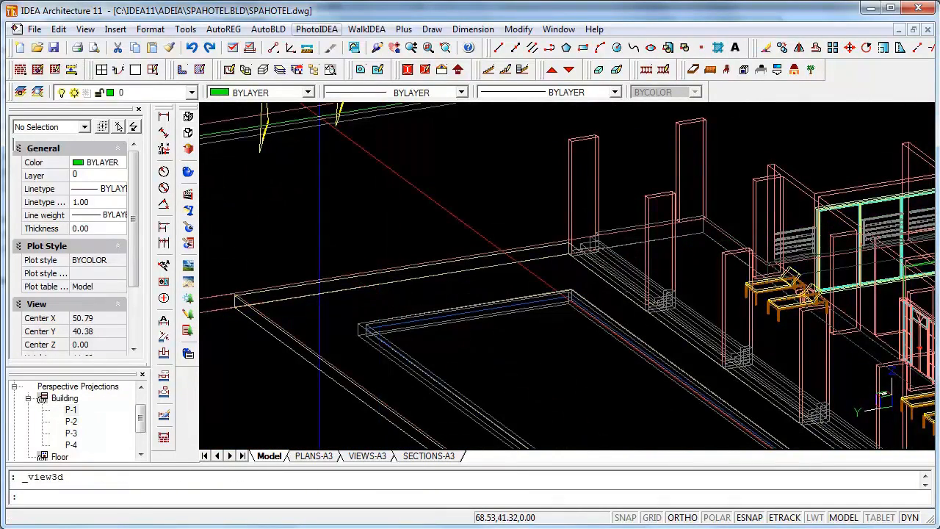
# - Insert the playground set with slide and swings from the 3D Surrounding Space library on the lawn between the pool deck and the trees
pyautogui.click(268, 28)
pyautogui.moveTo(304, 205)
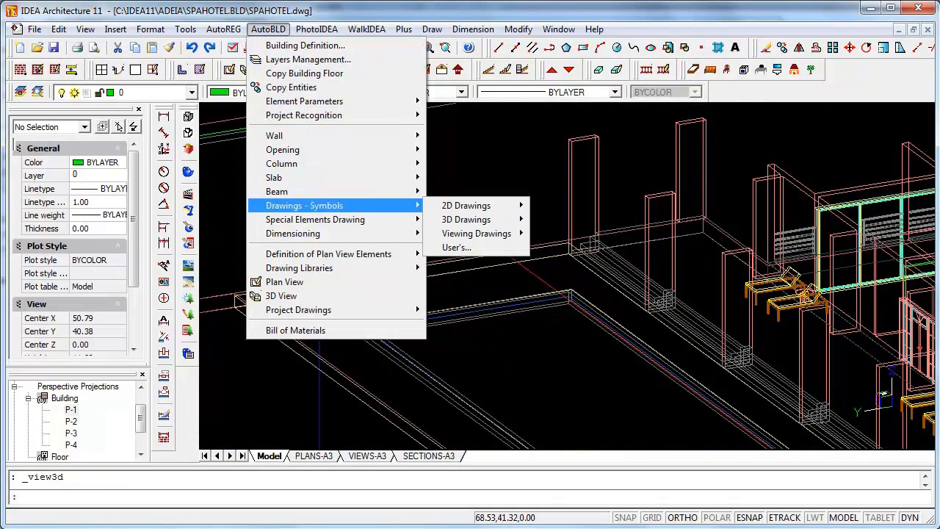
pyautogui.moveTo(470, 219)
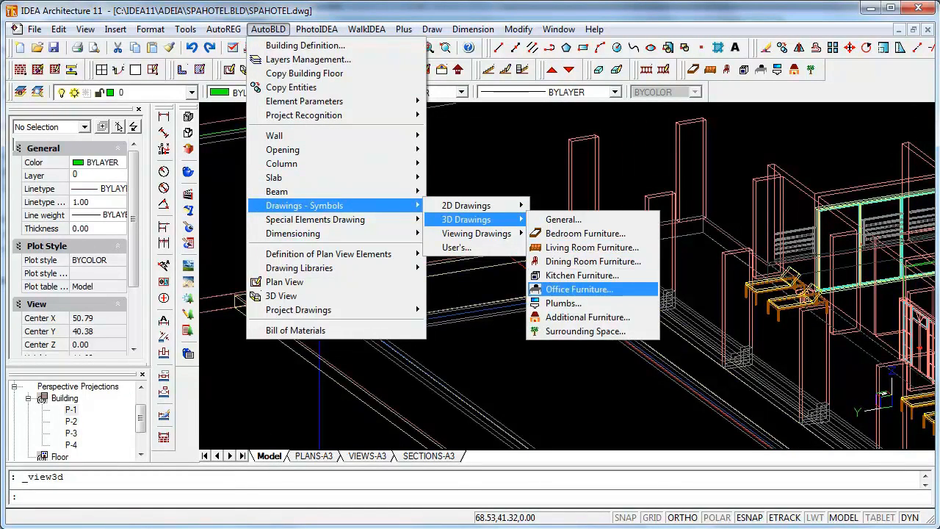
pyautogui.click(585, 331)
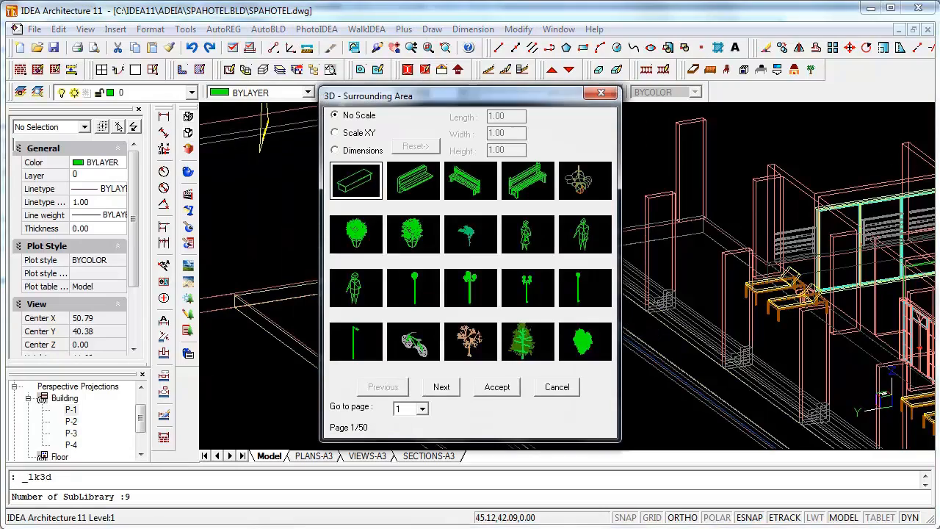
pyautogui.click(441, 386)
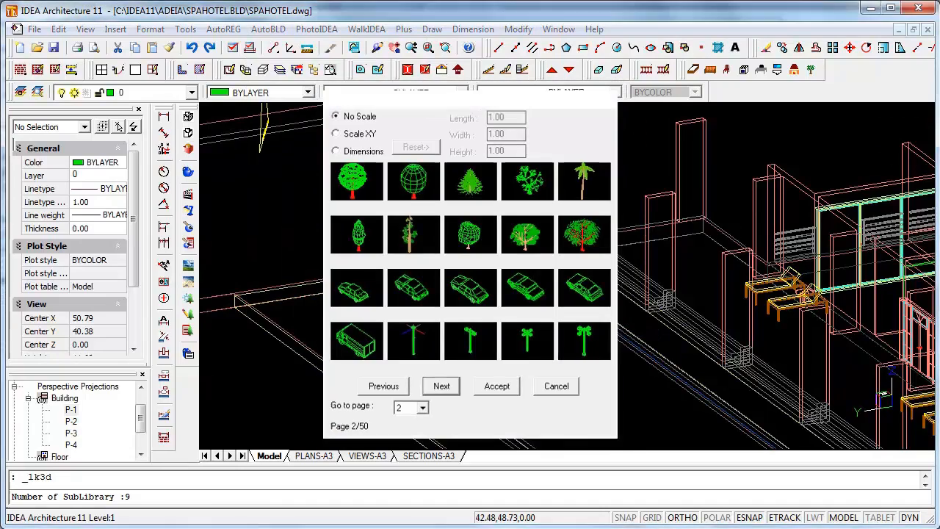
pyautogui.click(442, 386)
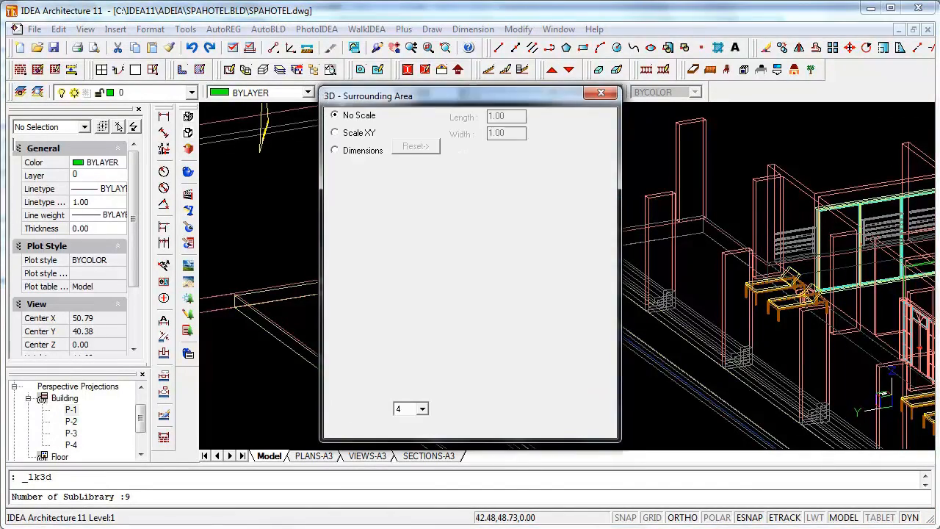
pyautogui.click(441, 387)
pyautogui.click(528, 180)
pyautogui.press('Return')
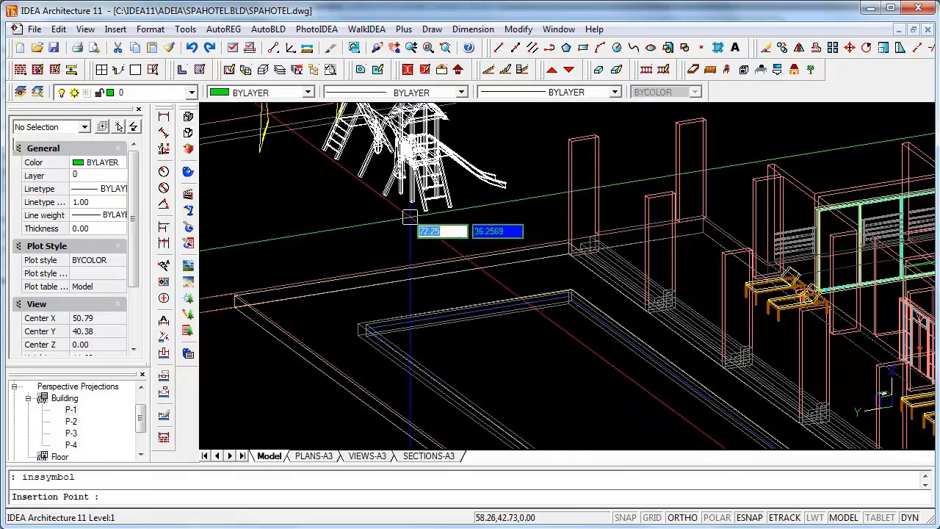
pyautogui.scroll(-3, 406, 216)
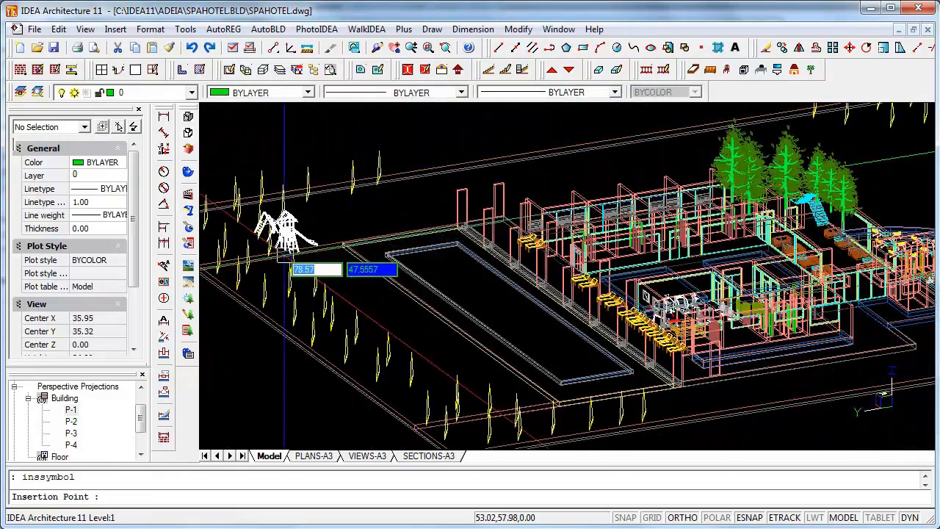
pyautogui.scroll(3, 287, 252)
pyautogui.click(350, 220)
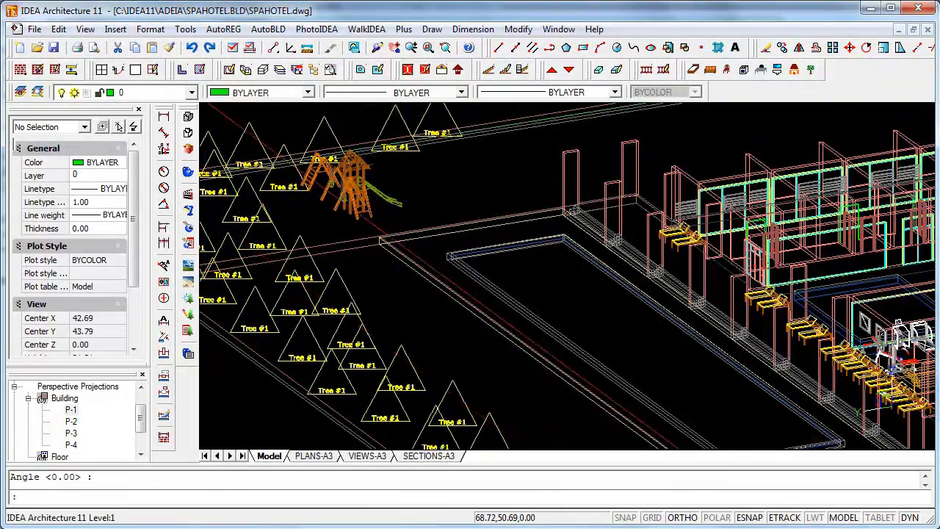
# - Shade the scene and examine the playground set close up from its slide side
pyautogui.scroll(3, 308, 170)
pyautogui.press('Return')
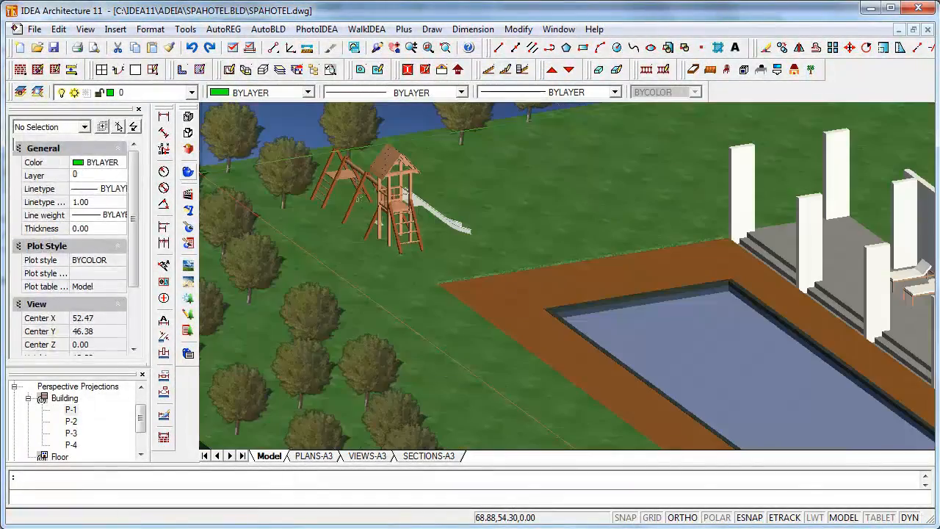
pyautogui.scroll(5, 359, 199)
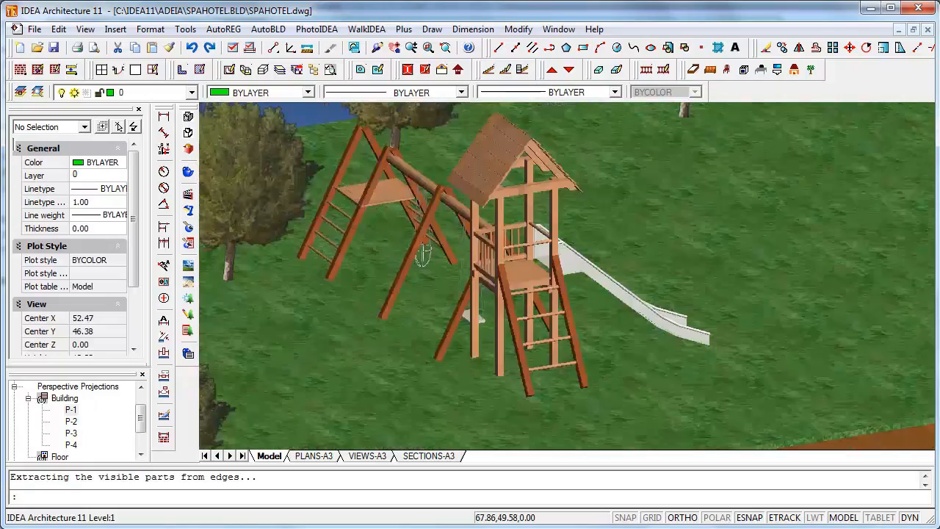
pyautogui.moveTo(423, 254)
pyautogui.keyDown('ctrl'); pyautogui.mouseDown()
pyautogui.moveTo(464, 179)
pyautogui.moveTo(497, 199)
pyautogui.moveTo(502, 179)
pyautogui.mouseUp(); pyautogui.keyUp('ctrl')
pyautogui.scroll(-2, 504, 183)
pyautogui.moveTo(504, 183); pyautogui.dragTo(547, 235, button='middle')
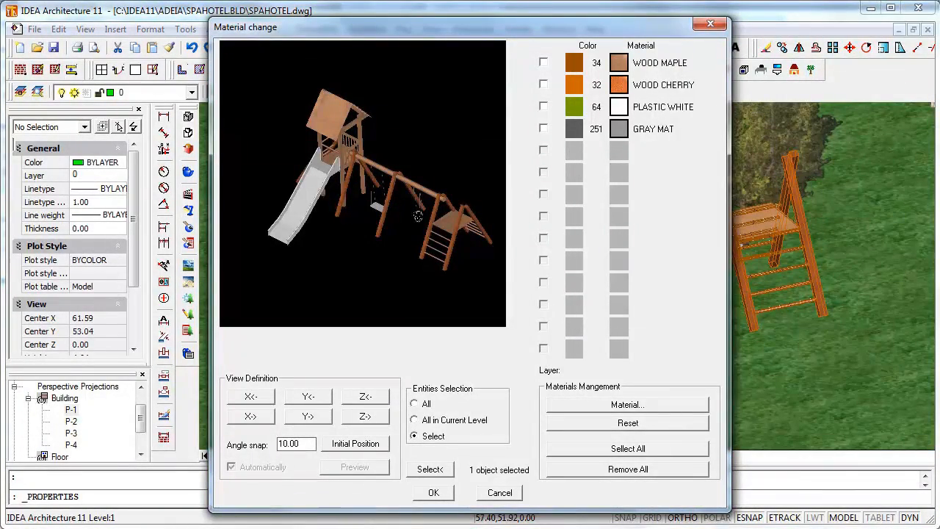
# - Replace the PLASTIC WHITE material of the playground's slide with GREEN MAT
pyautogui.click(628, 404)
pyautogui.click(366, 231)
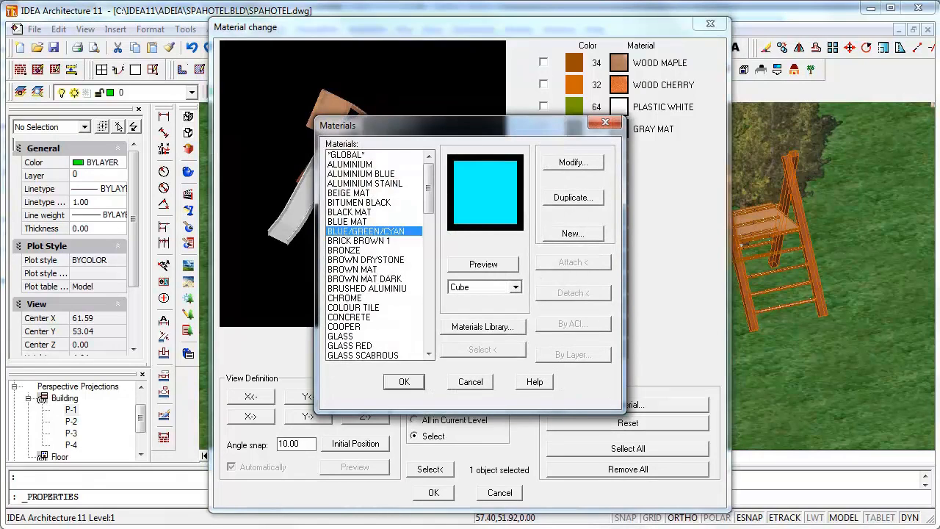
pyautogui.scroll(-3, 366, 231)
pyautogui.scroll(-1, 366, 231)
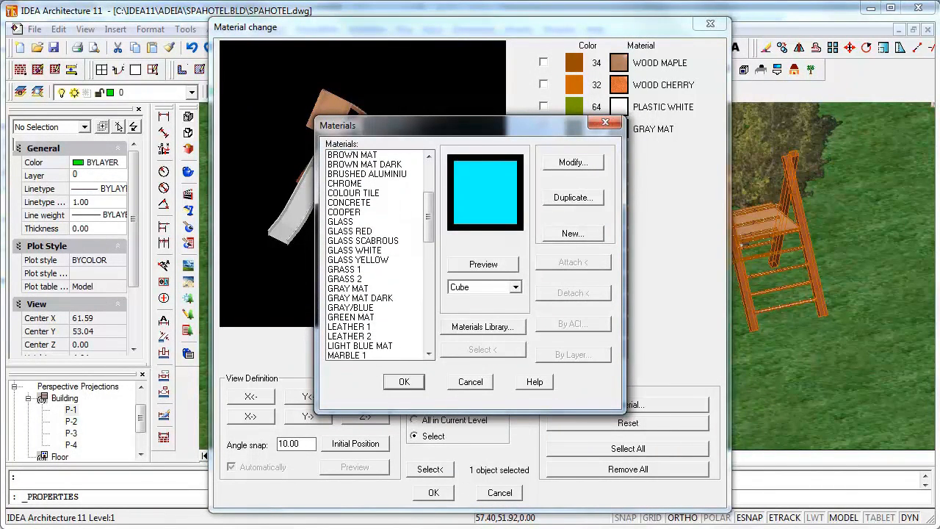
pyautogui.doubleClick(350, 316)
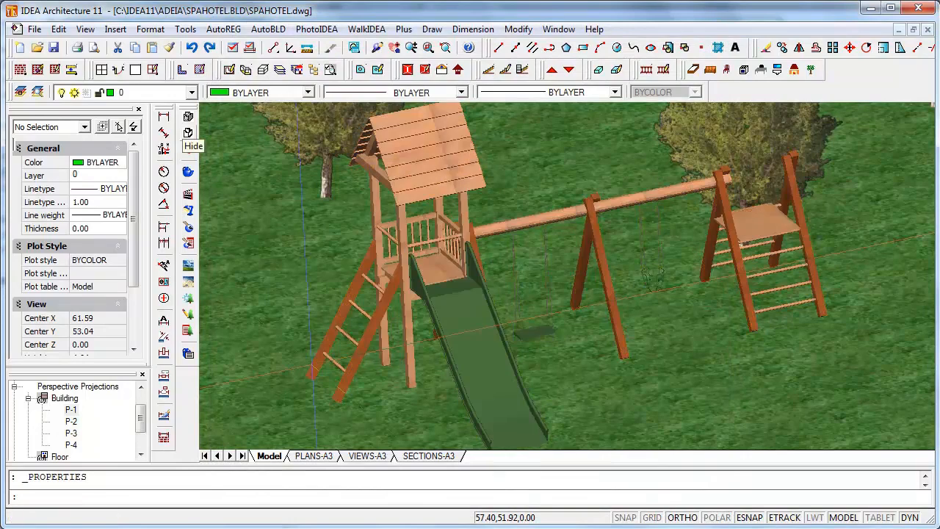
# - Return the shaded model to the floor's wireframe 3D view
pyautogui.click(246, 70)
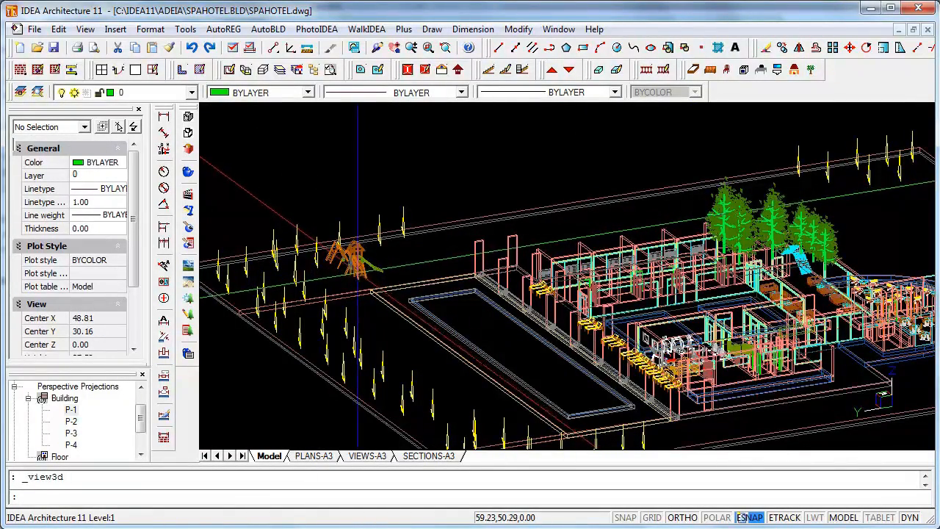
pyautogui.scroll(-1, 265, 263)
pyautogui.scroll(4, 729, 286)
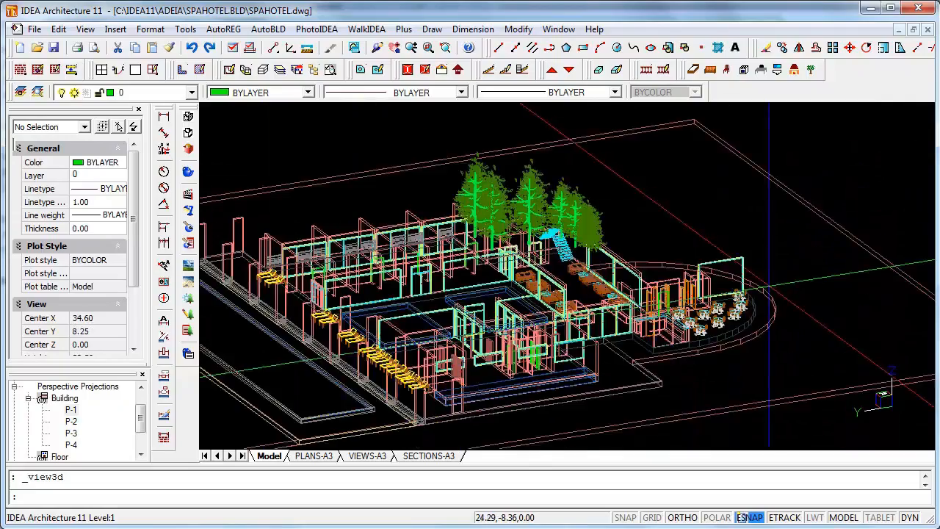
pyautogui.scroll(2, 729, 286)
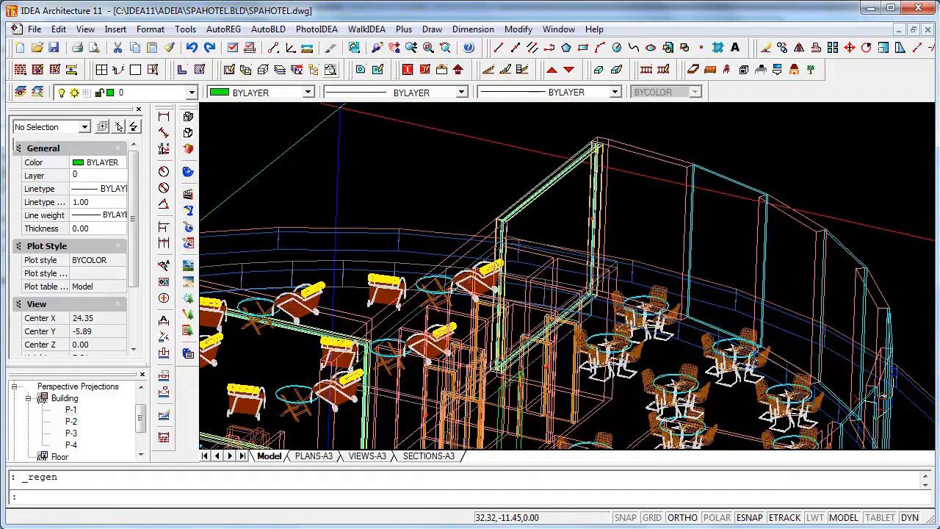
# - Load the BRICK_EN.mln file from the RENDERMISC folder as the current library in the Materials Library
pyautogui.click(317, 29)
pyautogui.click(477, 42)
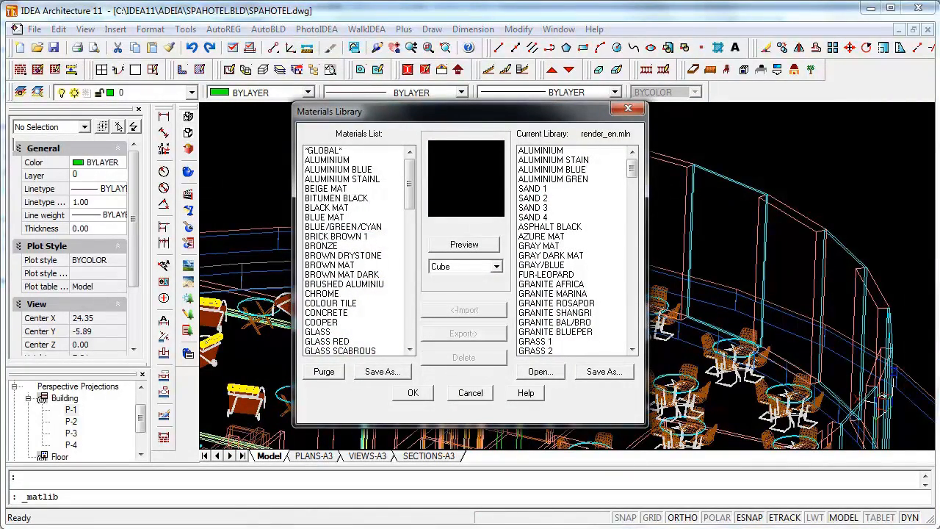
pyautogui.click(541, 371)
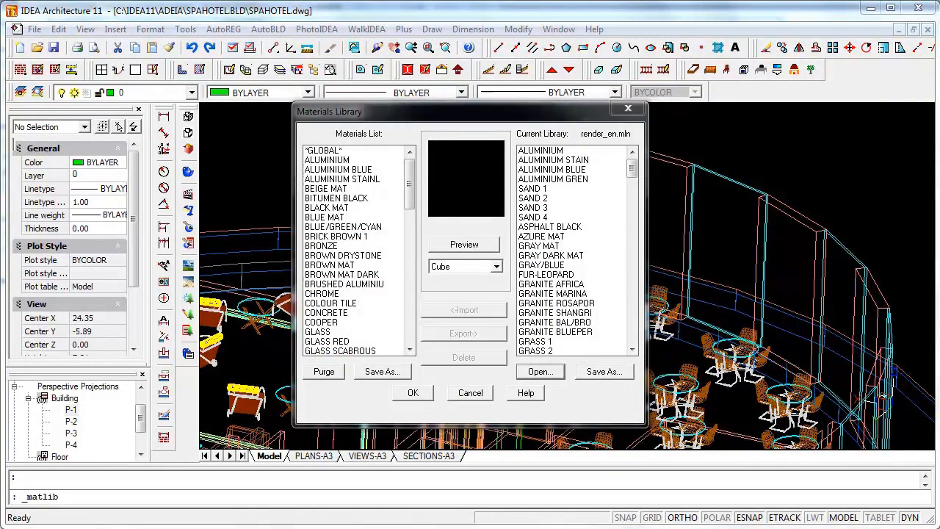
pyautogui.click(376, 263)
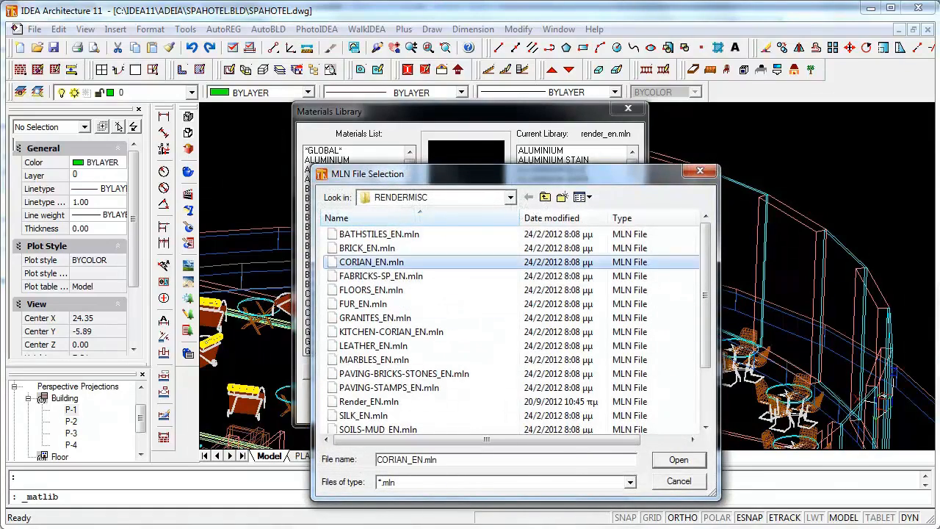
pyautogui.click(371, 290)
pyautogui.scroll(-1, 441, 331)
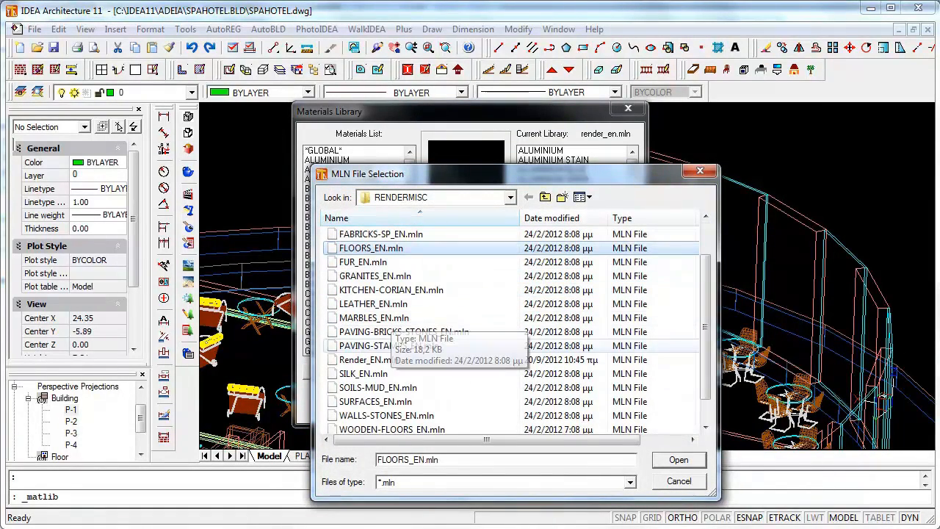
pyautogui.click(389, 345)
pyautogui.scroll(-1, 389, 345)
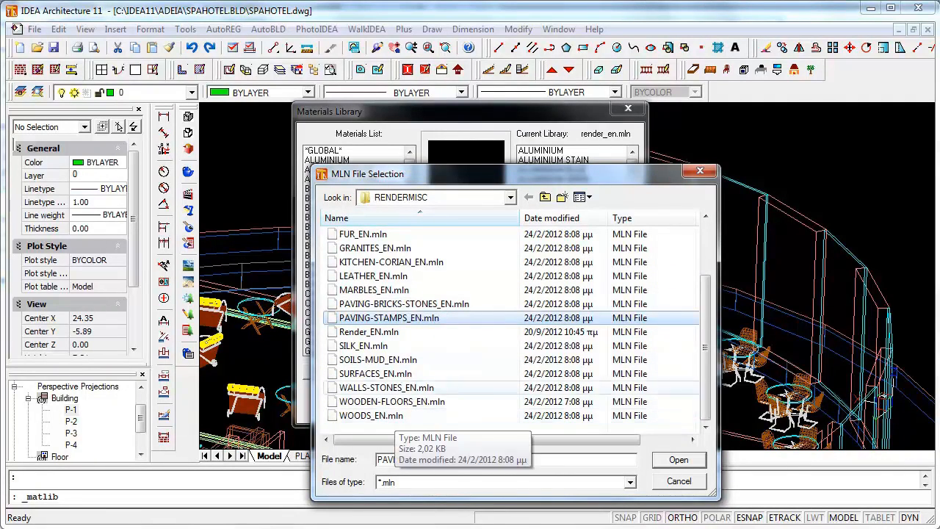
pyautogui.scroll(2, 382, 415)
pyautogui.click(374, 248)
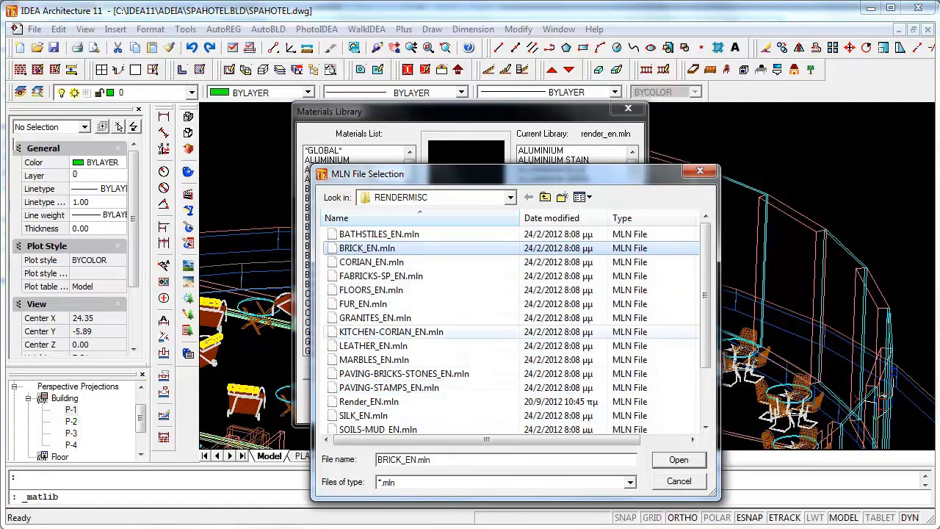
pyautogui.click(678, 460)
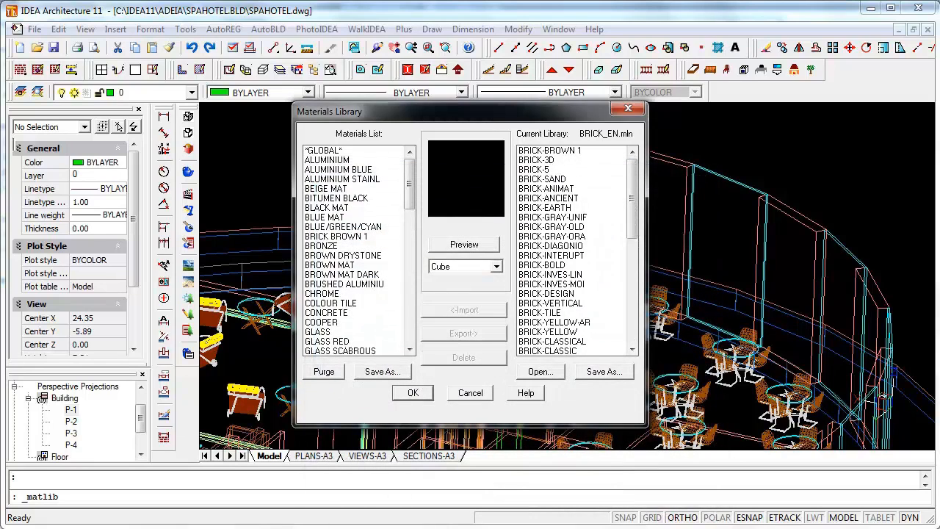
# - Preview several brick materials and import BRICK-3D into the drawing's materials list
pyautogui.click(537, 160)
pyautogui.click(537, 170)
pyautogui.click(545, 207)
pyautogui.click(552, 237)
pyautogui.click(537, 160)
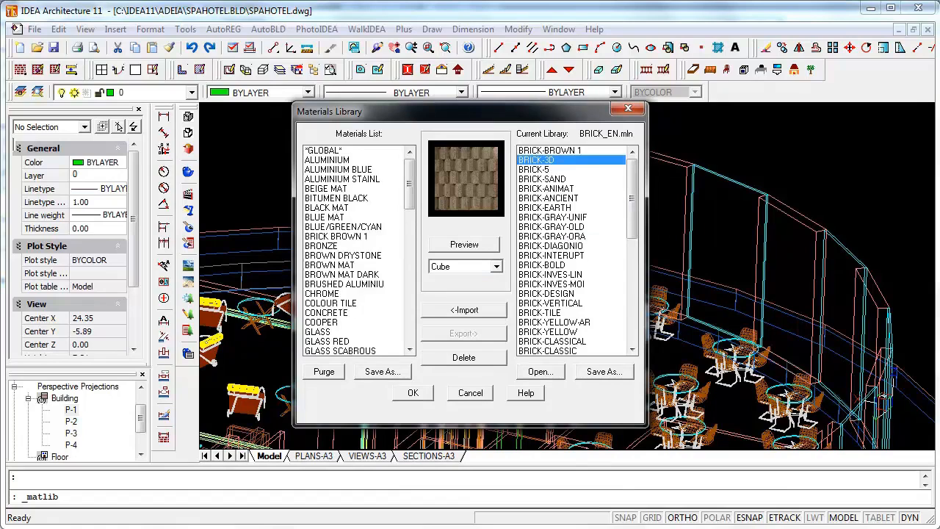
pyautogui.click(463, 310)
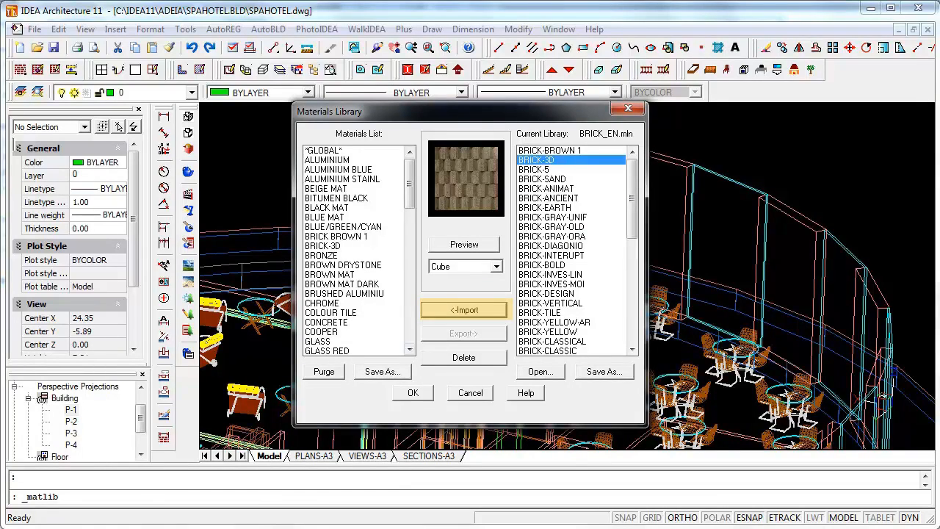
# - Attach the imported BRICK-3D material to color index 6 and accept the material changes
pyautogui.click(412, 393)
pyautogui.click(316, 30)
pyautogui.click(337, 59)
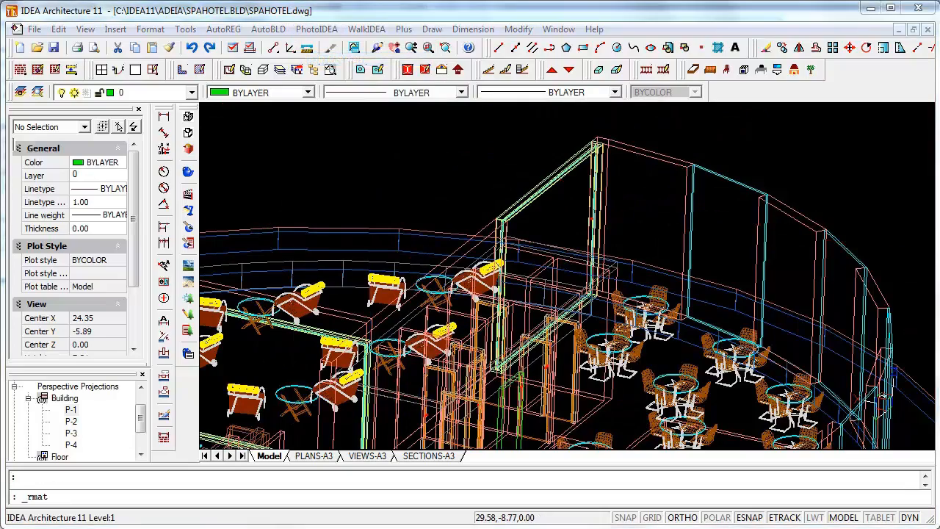
pyautogui.click(350, 212)
pyautogui.click(347, 222)
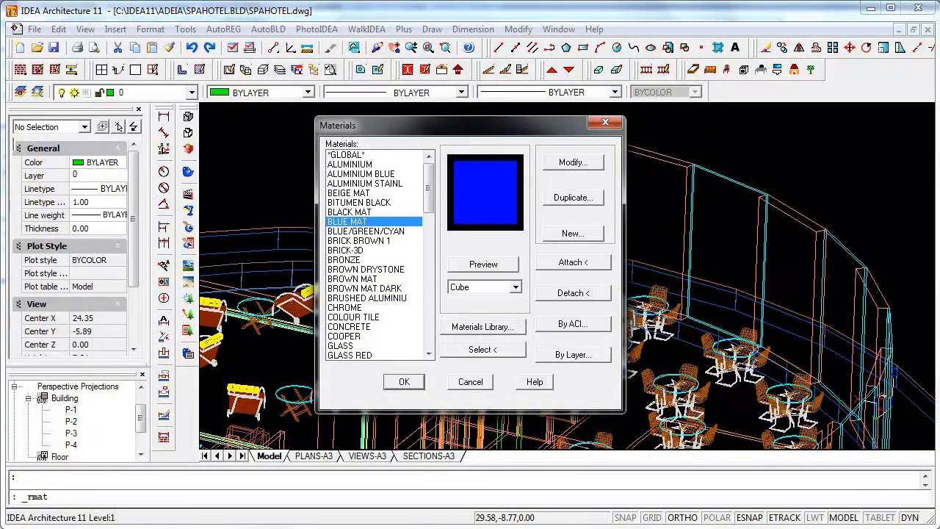
pyautogui.click(346, 251)
pyautogui.click(573, 324)
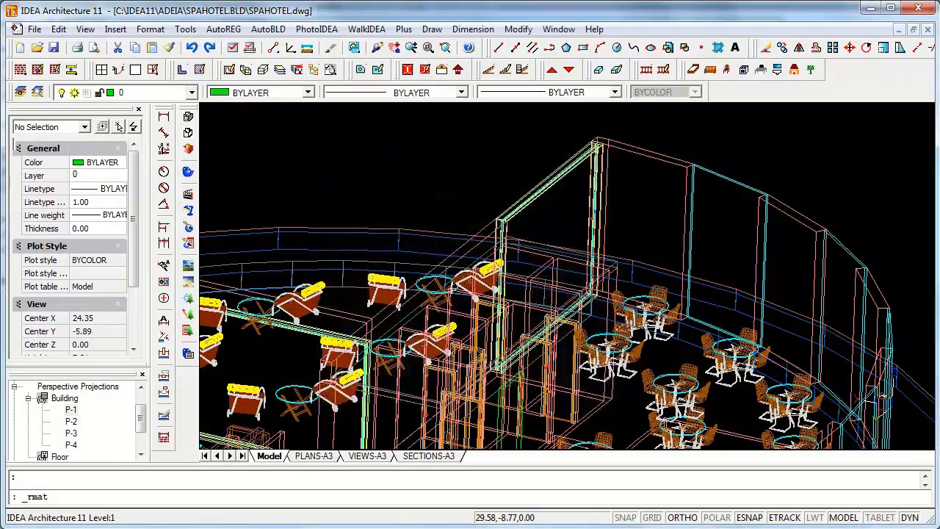
pyautogui.click(551, 200)
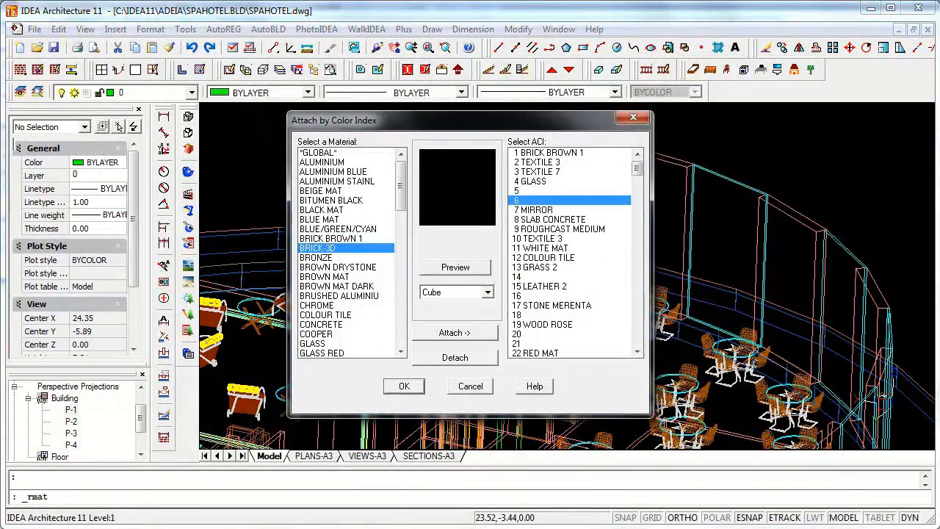
pyautogui.click(455, 332)
pyautogui.click(404, 386)
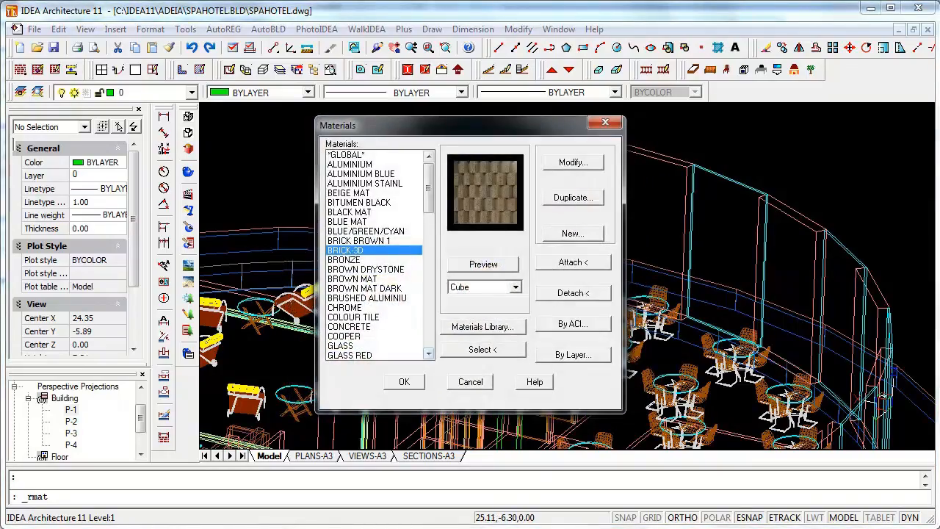
pyautogui.click(404, 382)
# - Set the second 3D color of the outer wall beside the tall window frame to 6 BRICK-3D
pyautogui.click(685, 165)
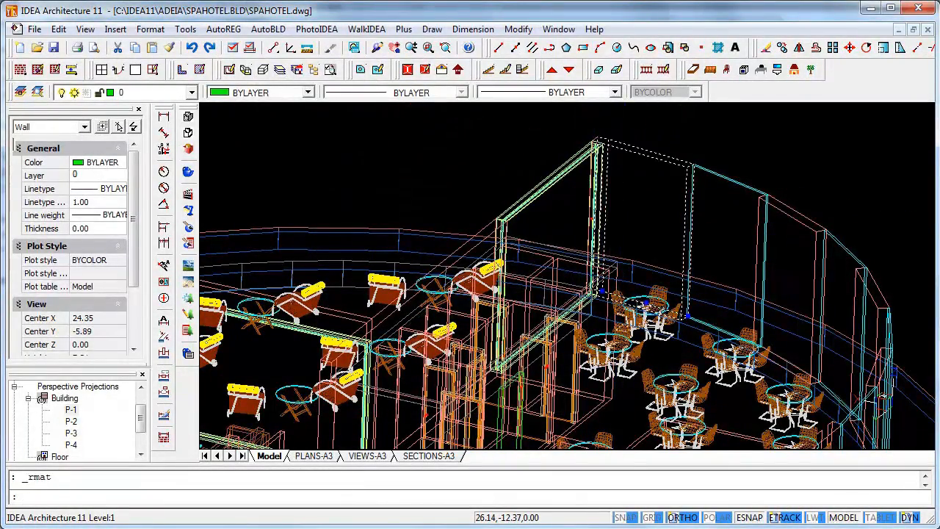
pyautogui.doubleClick(684, 165)
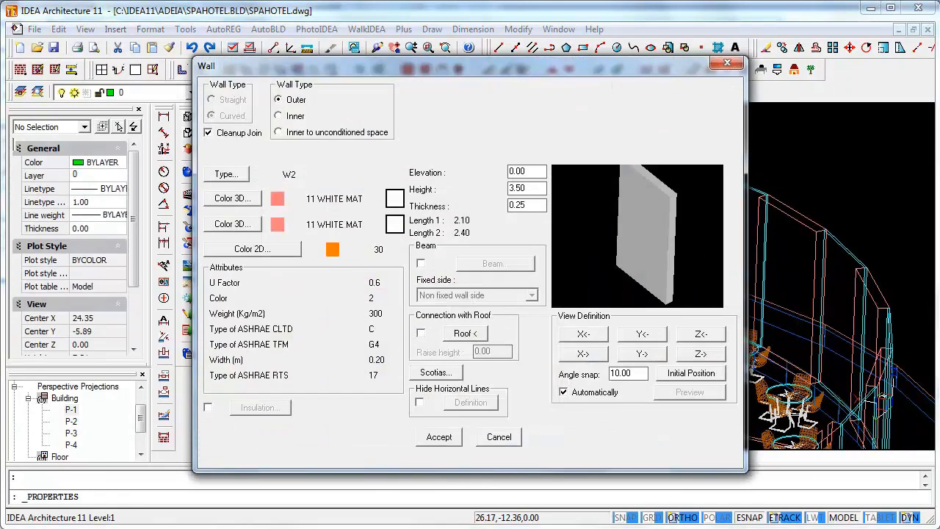
pyautogui.click(232, 225)
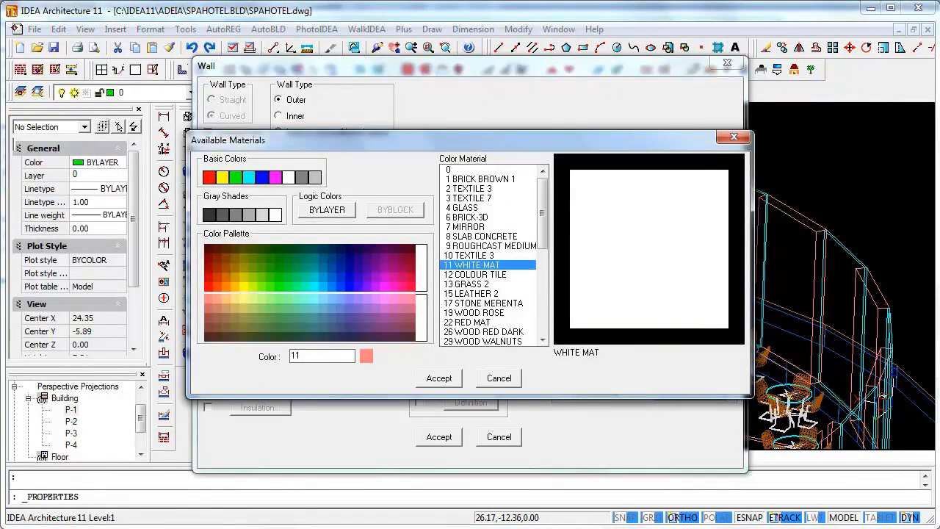
pyautogui.click(470, 217)
pyautogui.click(439, 378)
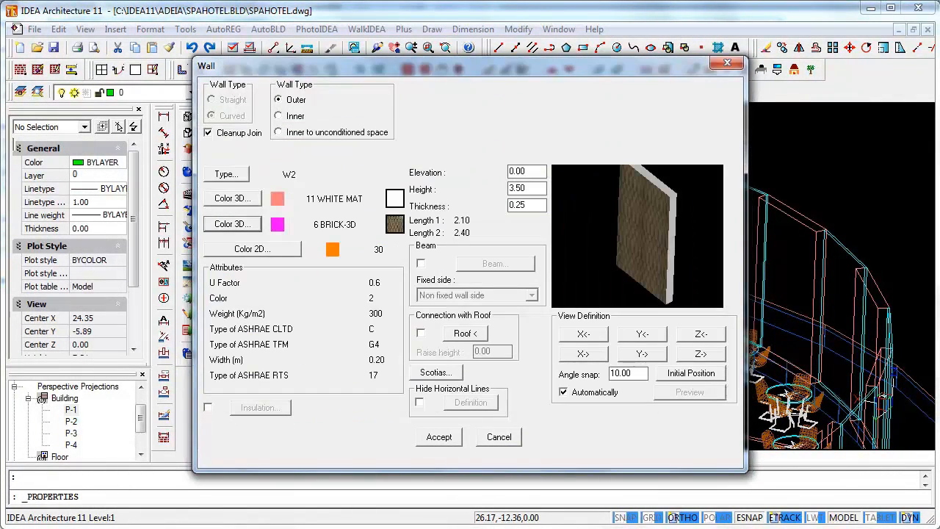
pyautogui.click(439, 437)
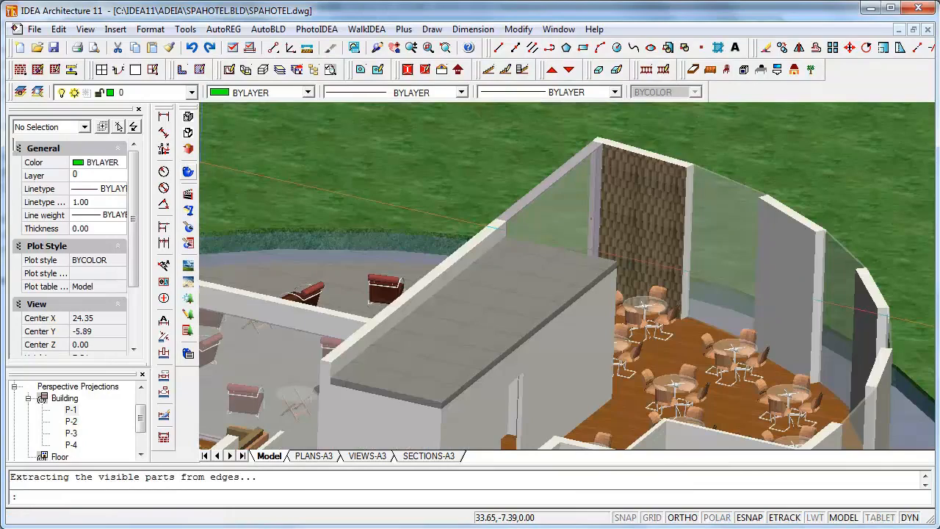
# - Examine the brick-covered wall up close in the shaded view and return the model to wireframe display
pyautogui.scroll(1, 653, 277)
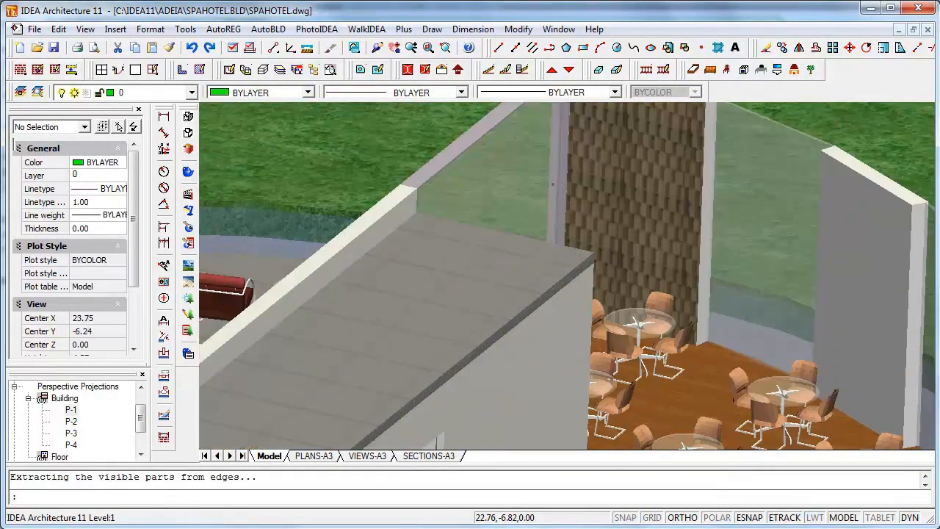
pyautogui.scroll(1, 664, 286)
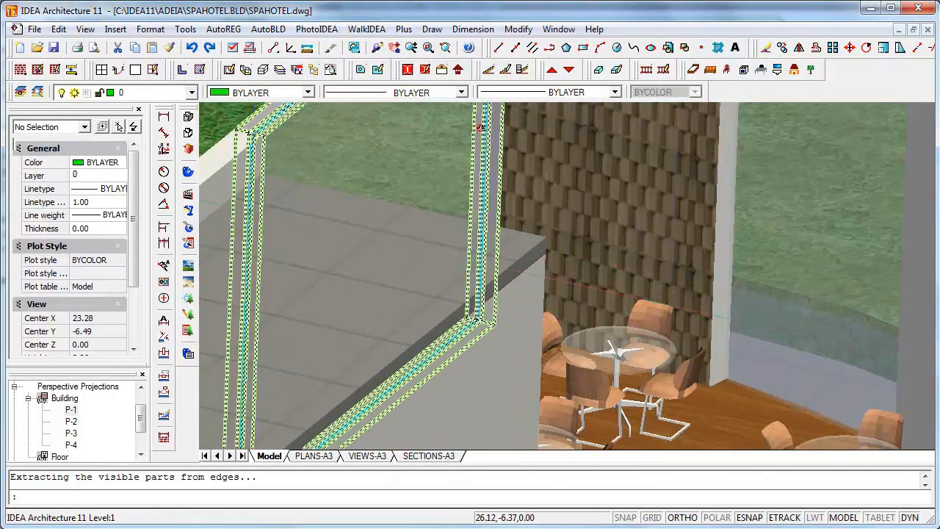
pyautogui.scroll(-3, 567, 275)
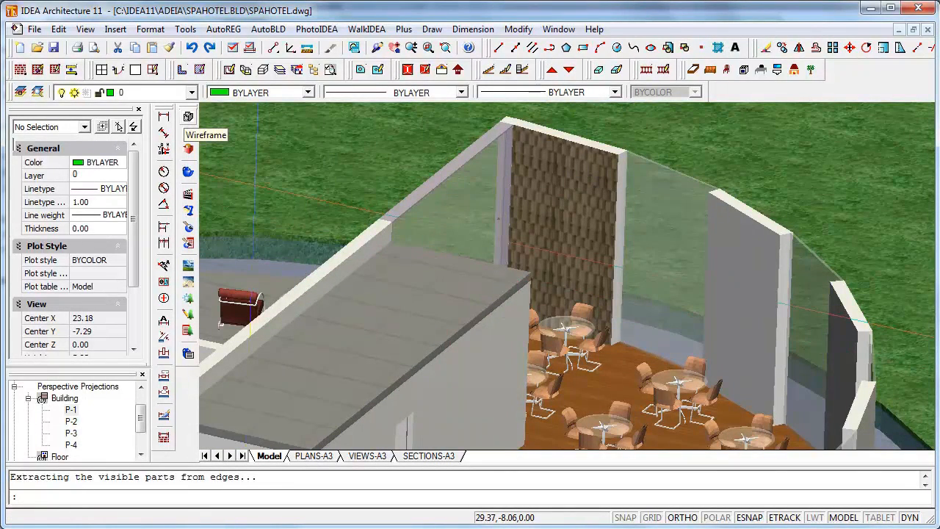
pyautogui.click(188, 116)
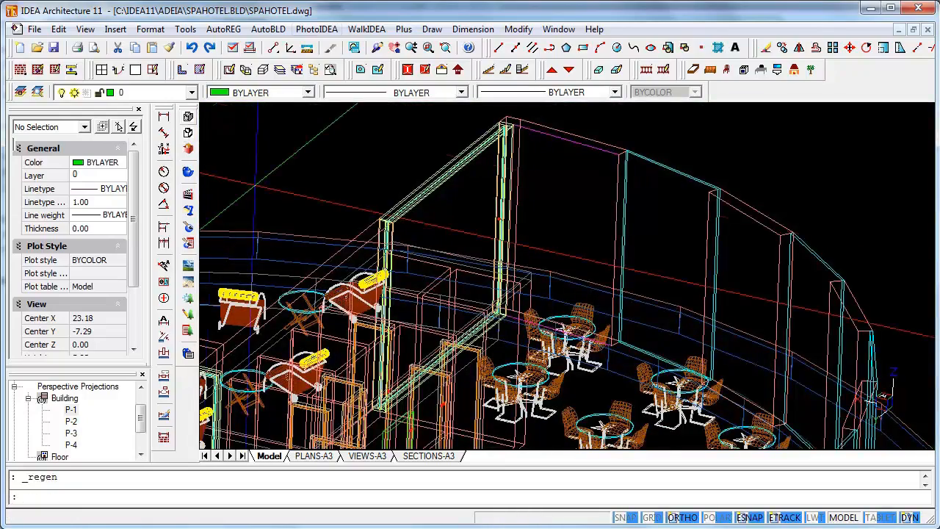
# - Create a new material named WALLPAPER with its By ACI color option turned off
pyautogui.click(316, 29)
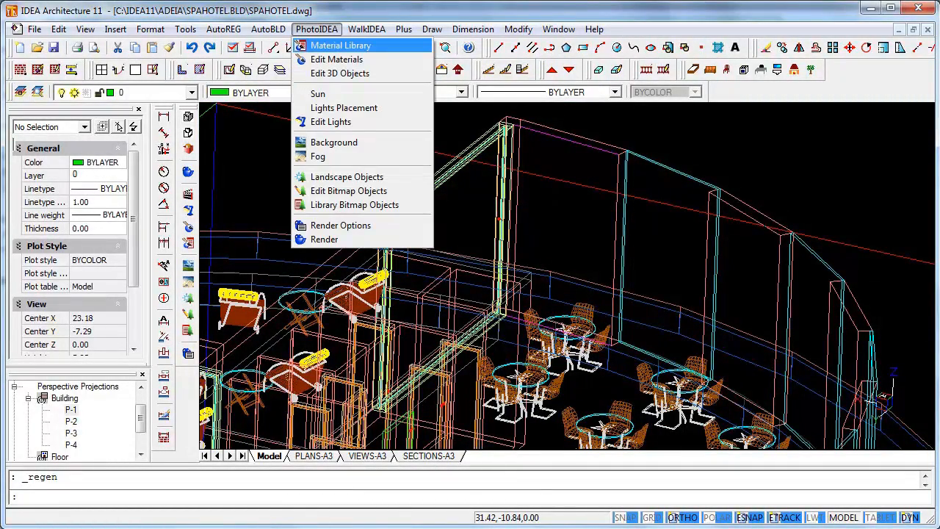
pyautogui.click(337, 59)
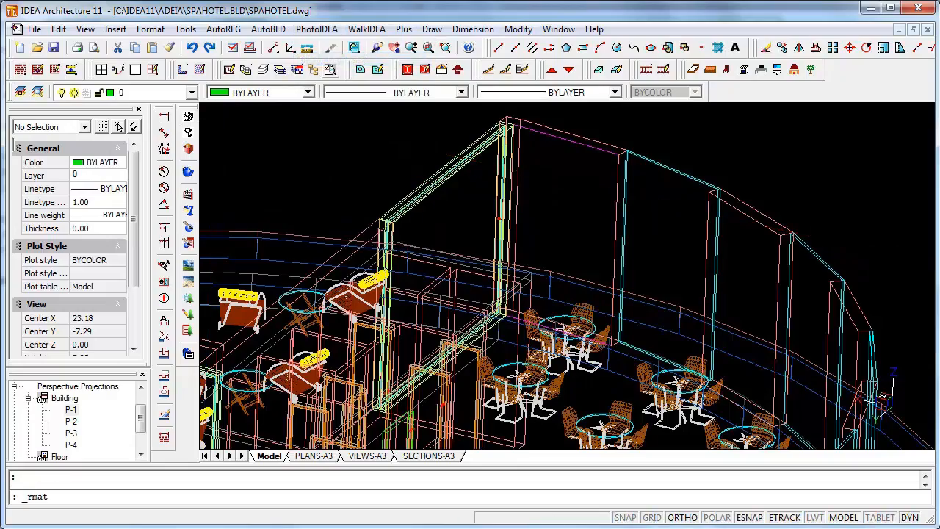
pyautogui.click(572, 233)
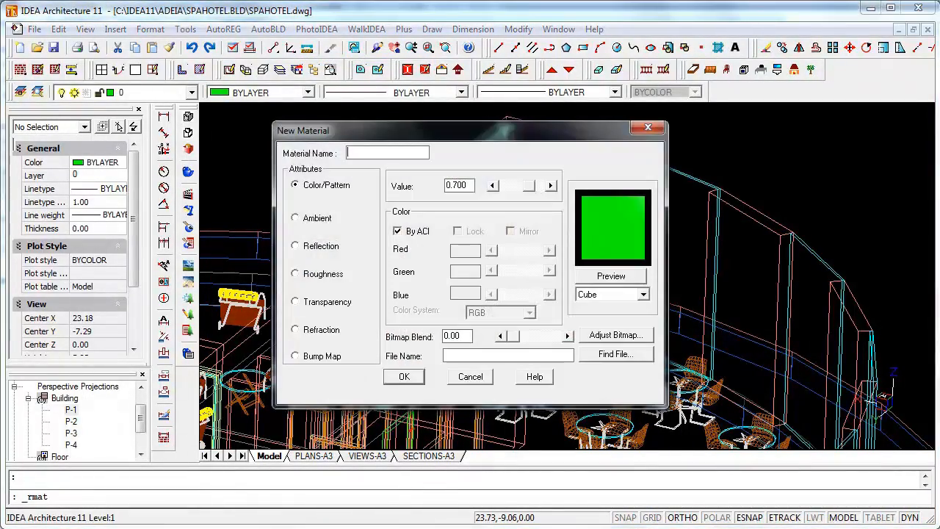
pyautogui.write('wallpaper')
pyautogui.click(398, 231)
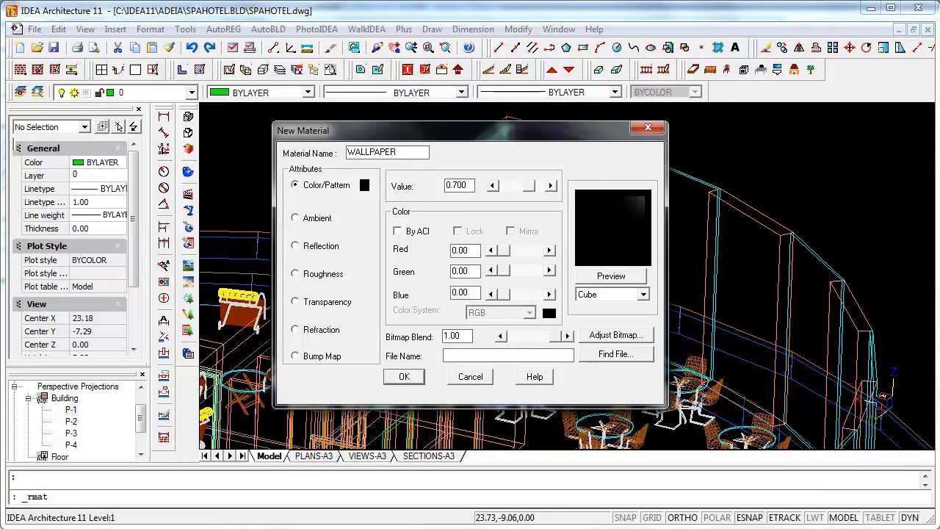
# - Use the JPG file Lighthouse.jpg from the Sample Pictures folder as the WALLPAPER material's bitmap
pyautogui.click(615, 354)
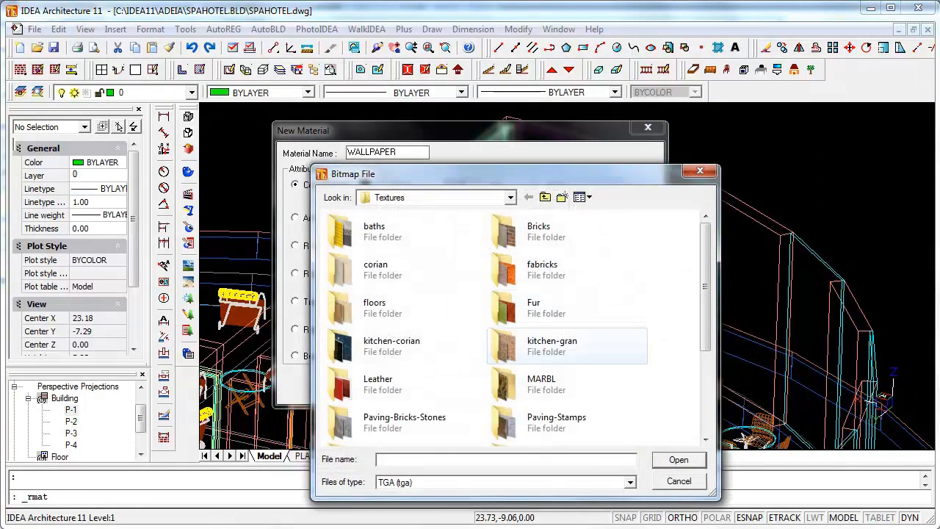
pyautogui.click(511, 197)
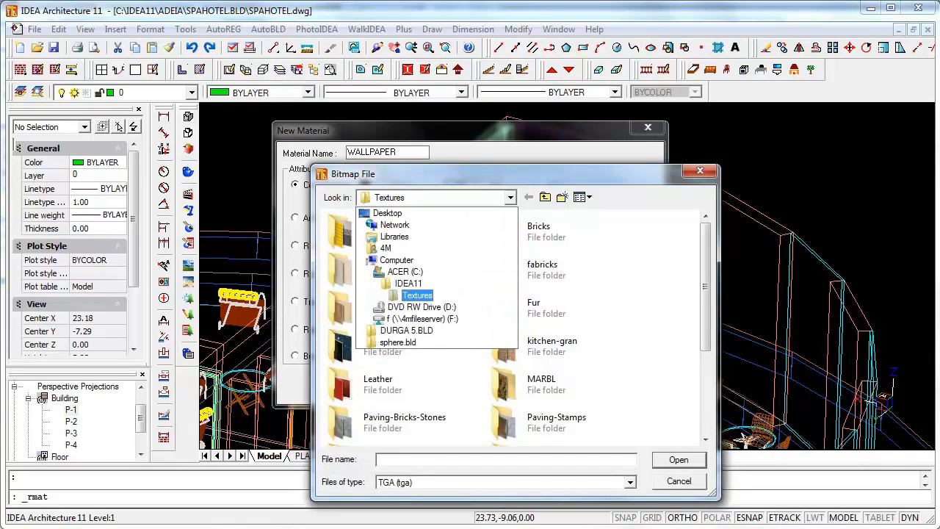
pyautogui.click(394, 237)
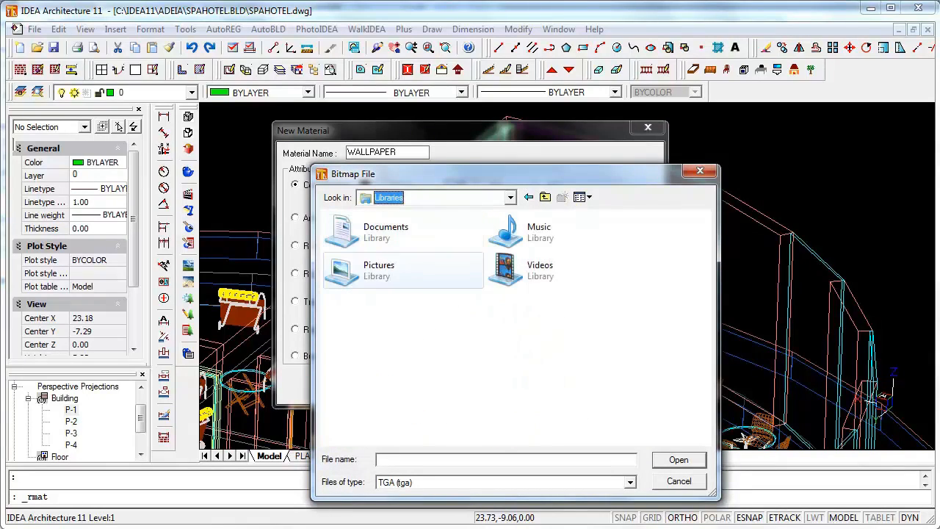
pyautogui.doubleClick(367, 270)
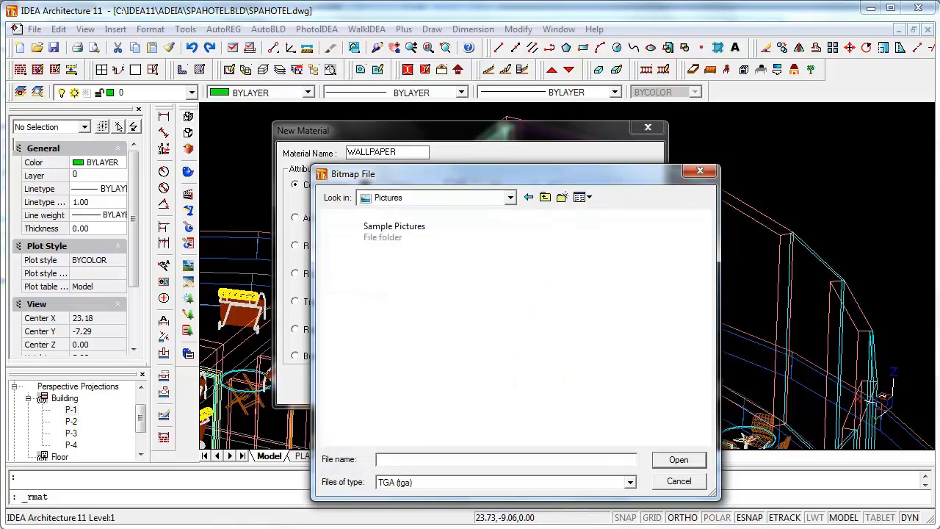
pyautogui.doubleClick(394, 231)
pyautogui.click(630, 483)
pyautogui.click(507, 523)
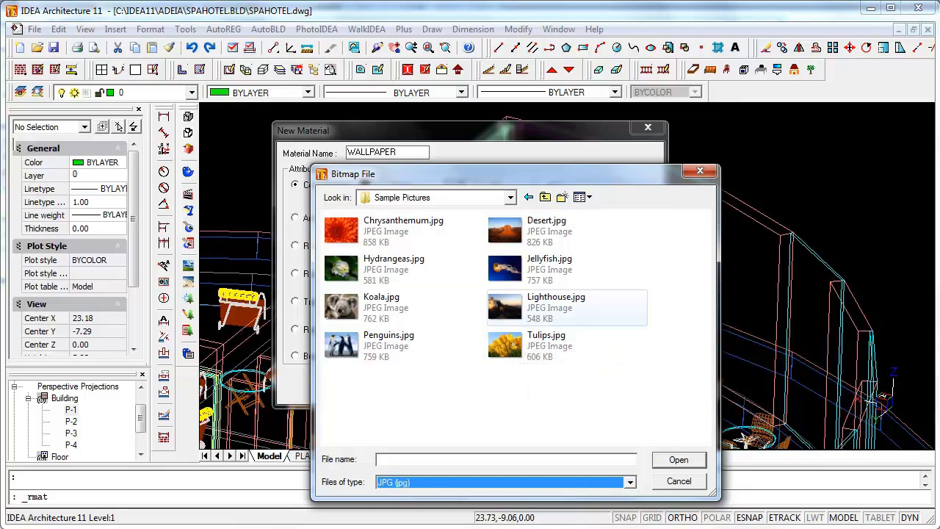
pyautogui.doubleClick(525, 315)
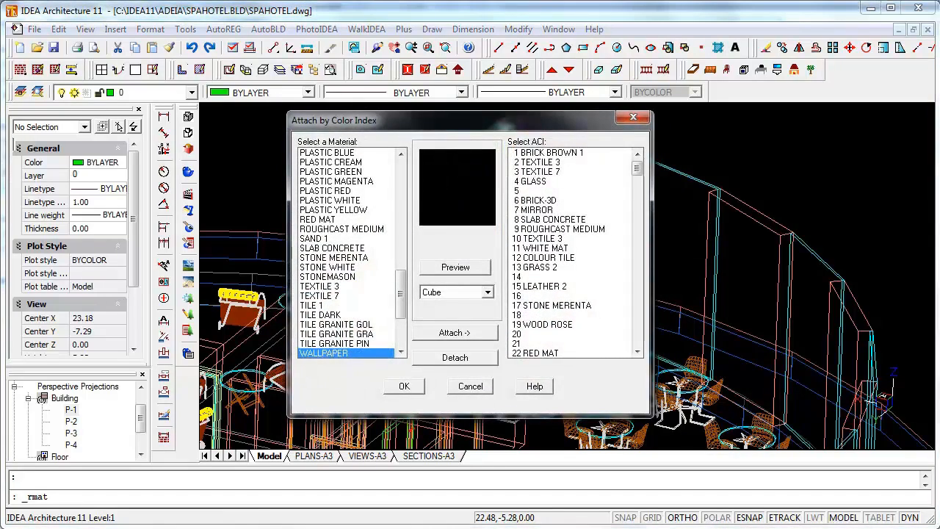
# - Attach the WALLPAPER material to color index 5 and accept the material changes
pyautogui.click(558, 191)
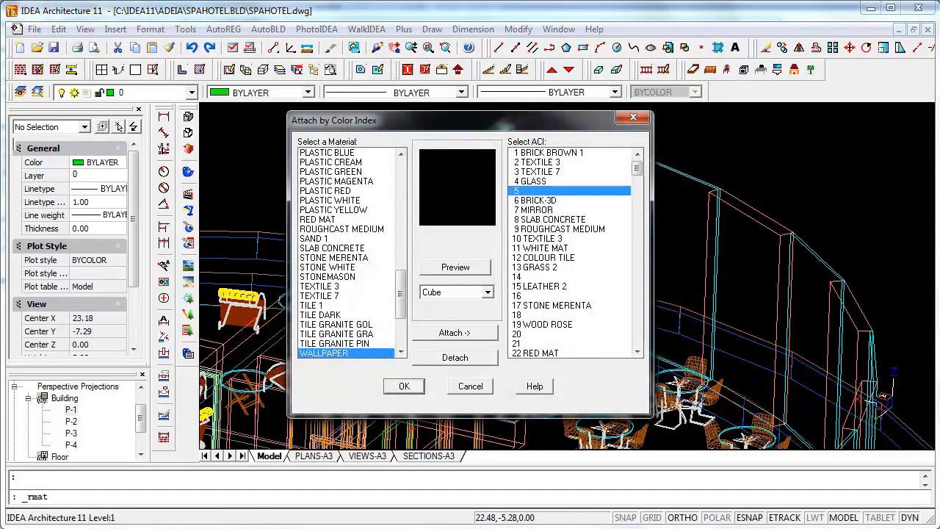
pyautogui.click(455, 333)
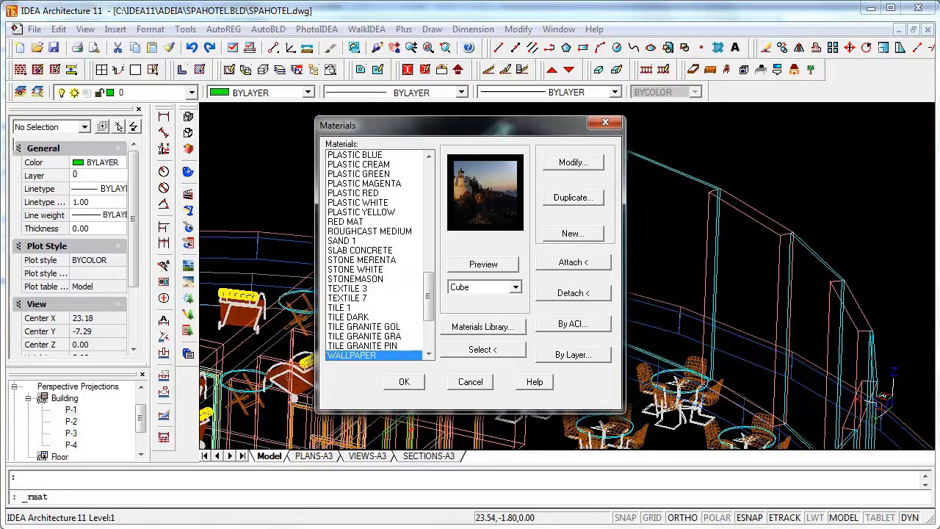
pyautogui.press('Return')
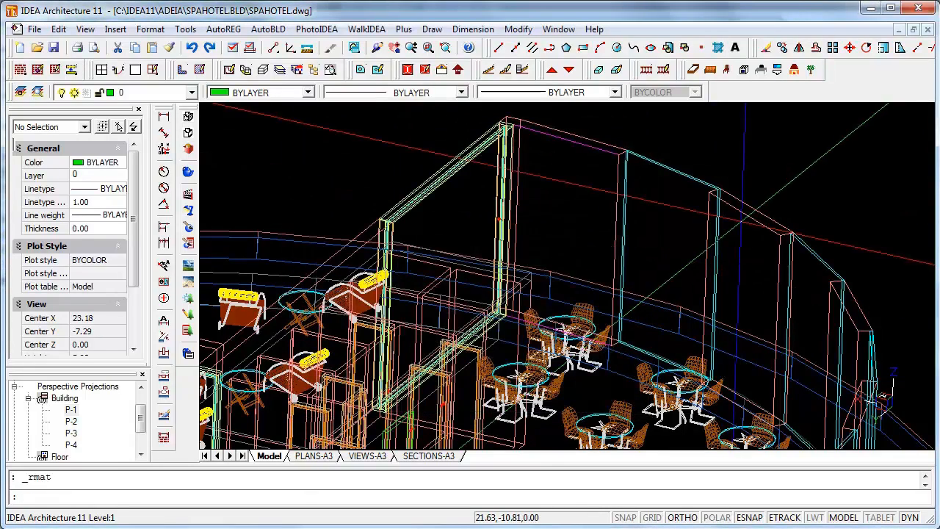
# - Set the second 3D color of the next solid outer wall behind the dining tables to 5 WALLPAPER
pyautogui.doubleClick(743, 213)
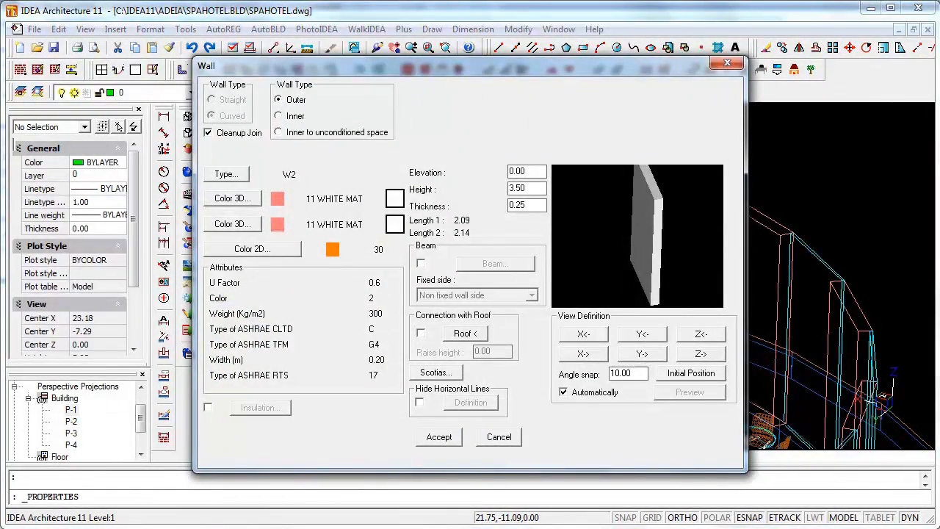
pyautogui.click(232, 224)
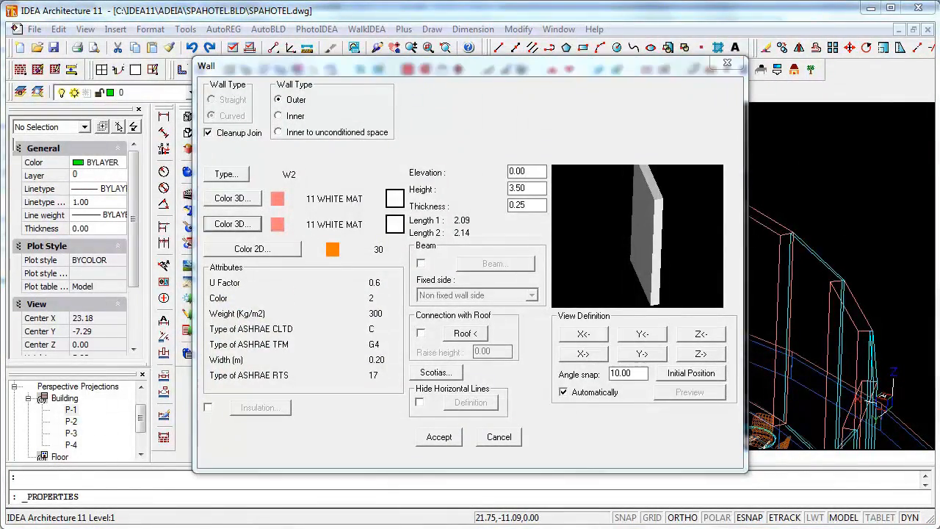
pyautogui.click(477, 217)
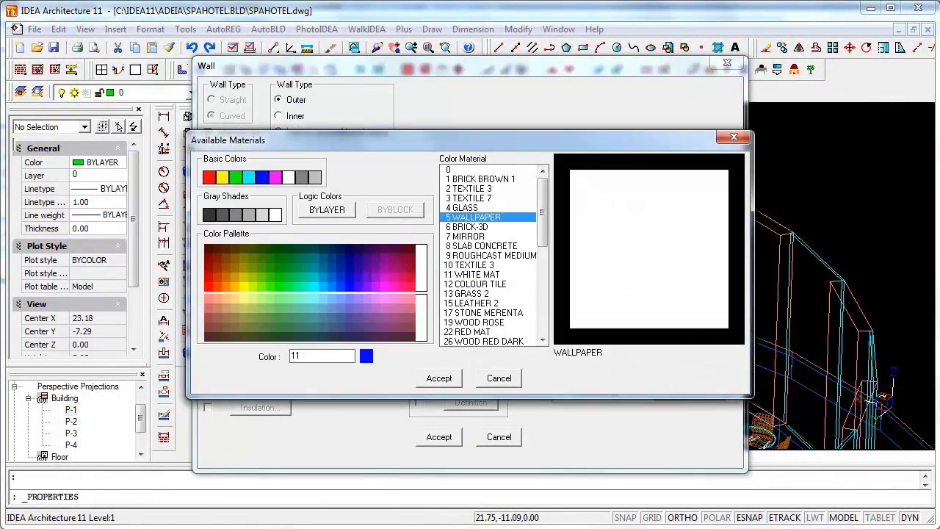
pyautogui.click(439, 379)
# - Rotate the wall's preview about the Y and Z axes to show its wallpaper side, and accept the wall's settings
pyautogui.click(641, 334)
pyautogui.click(642, 334)
pyautogui.click(642, 334)
pyautogui.click(701, 334)
pyautogui.click(700, 334)
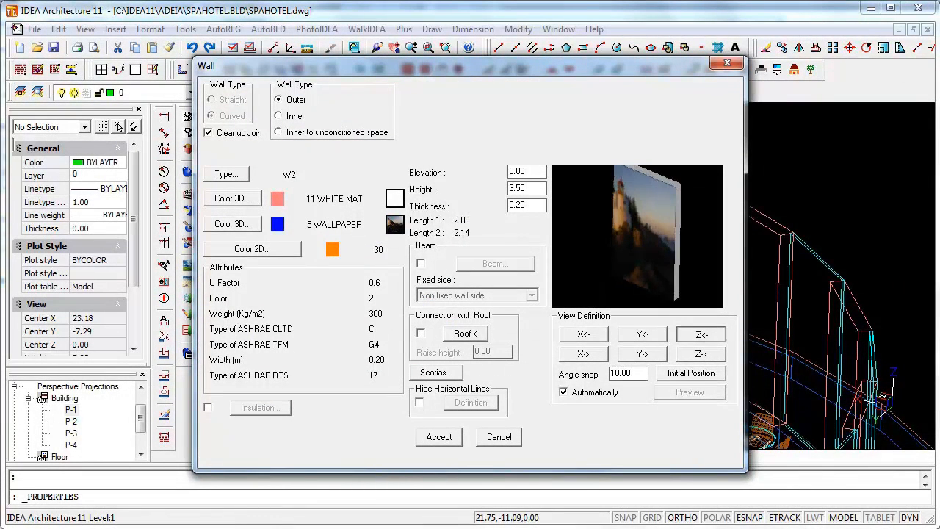
pyautogui.click(700, 334)
pyautogui.click(701, 334)
pyautogui.click(700, 354)
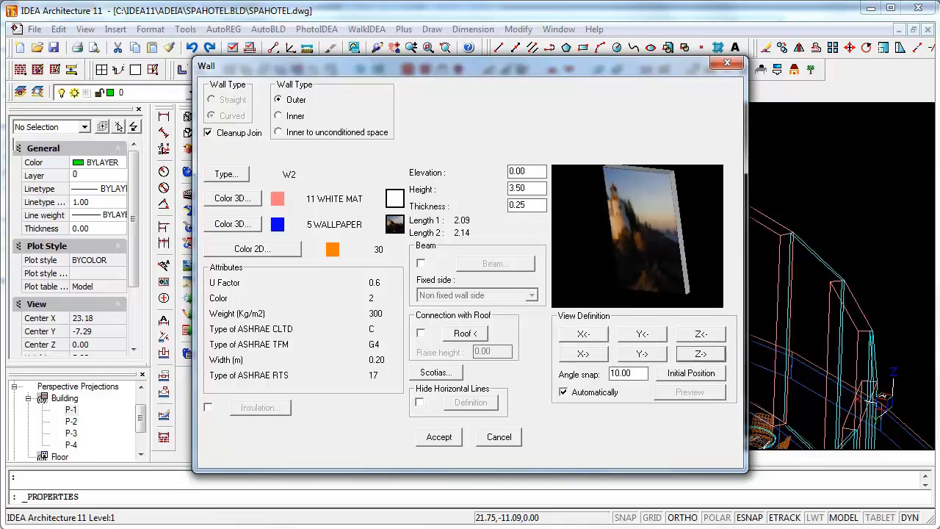
pyautogui.click(439, 437)
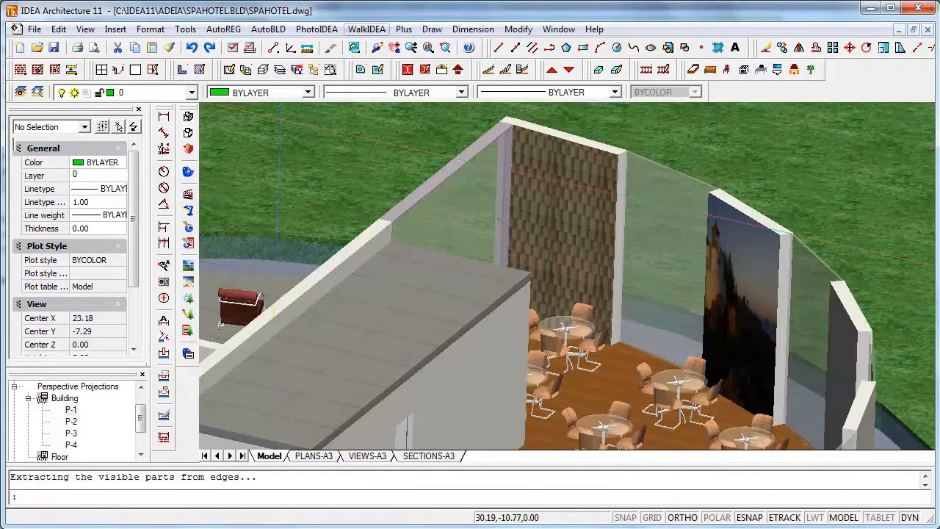
# - Orbit around the shaded model to examine the brick and lighthouse walls of the dining area
pyautogui.moveTo(764, 389)
pyautogui.keyDown('ctrl'); pyautogui.mouseDown()
pyautogui.moveTo(632, 367)
pyautogui.moveTo(422, 298)
pyautogui.mouseUp(); pyautogui.keyUp('ctrl')
pyautogui.scroll(-1, 423, 299)
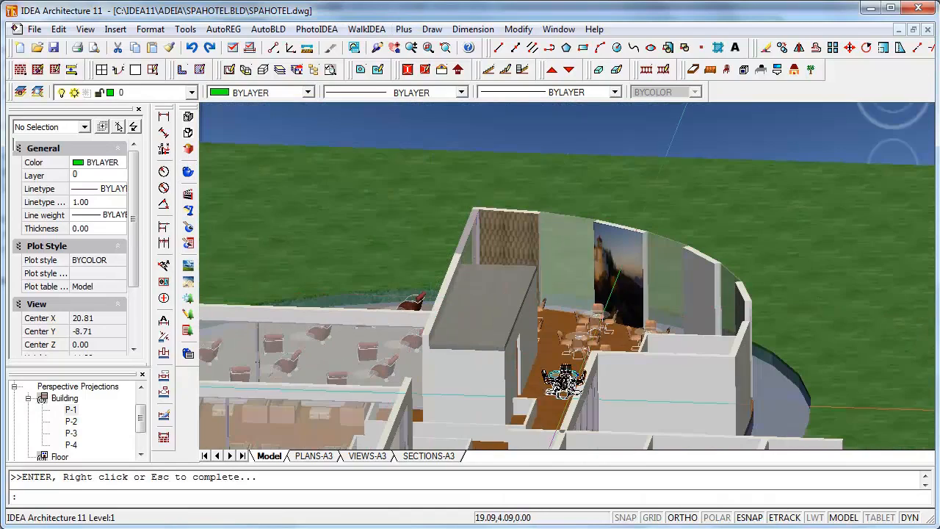
pyautogui.scroll(1, 556, 436)
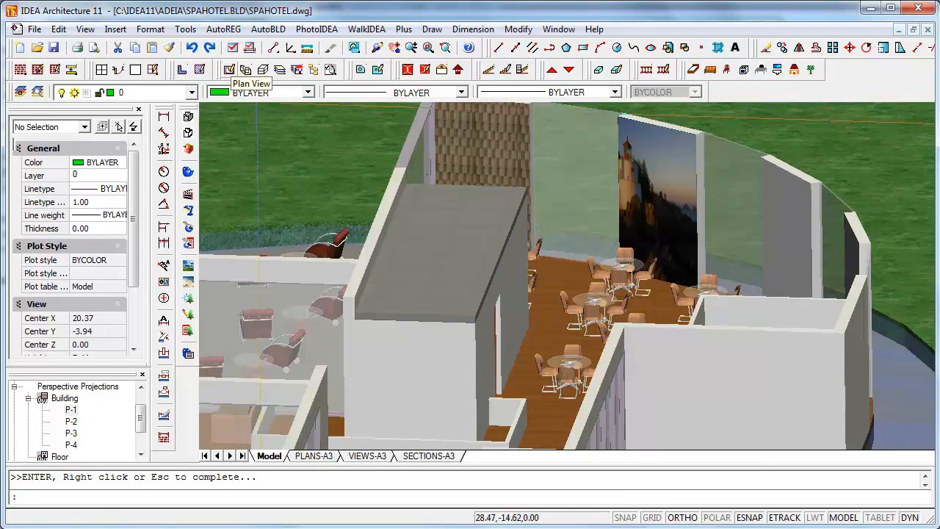
# - Display the building's perspective projection P-1 with its hidden lines removed
pyautogui.click(28, 398)
pyautogui.click(28, 410)
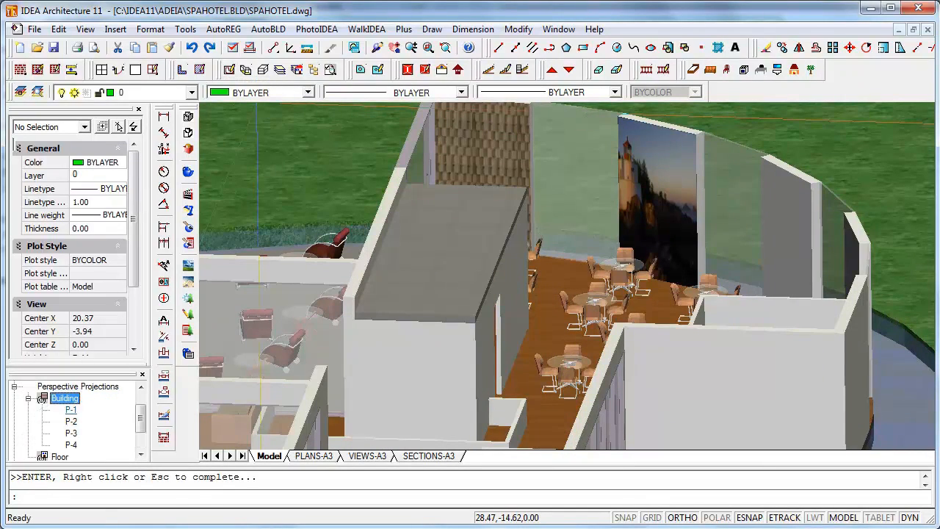
pyautogui.doubleClick(71, 410)
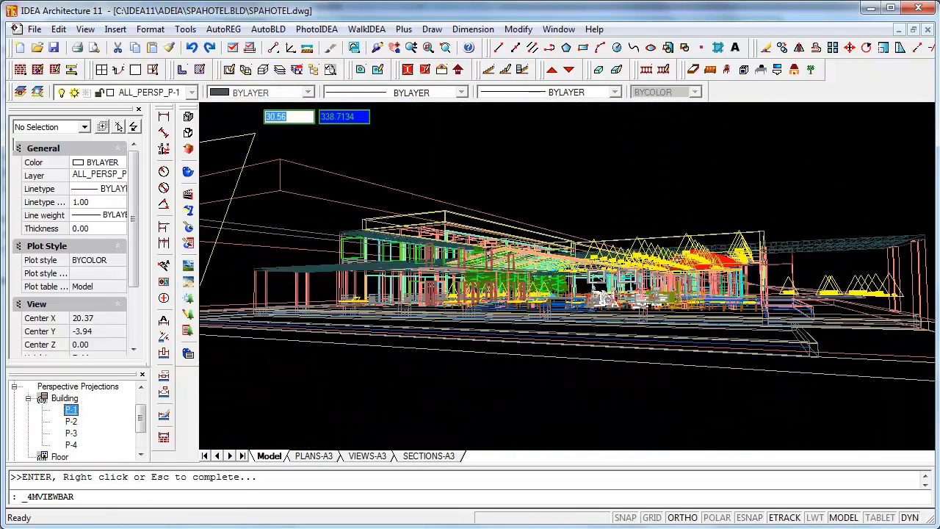
pyautogui.press('Return')
# - Set the rendering function to Optical and the destination to File, with a resolution of 640 x 400
pyautogui.click(316, 29)
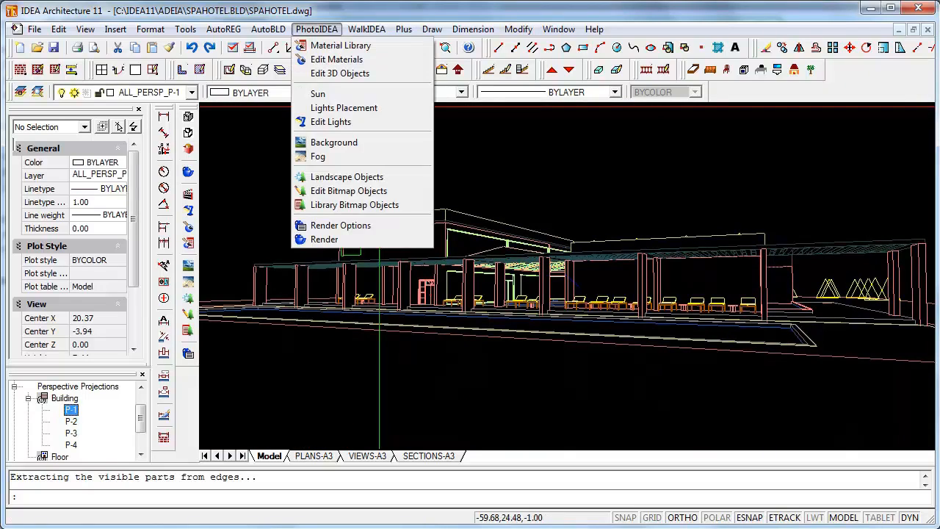
pyautogui.click(330, 218)
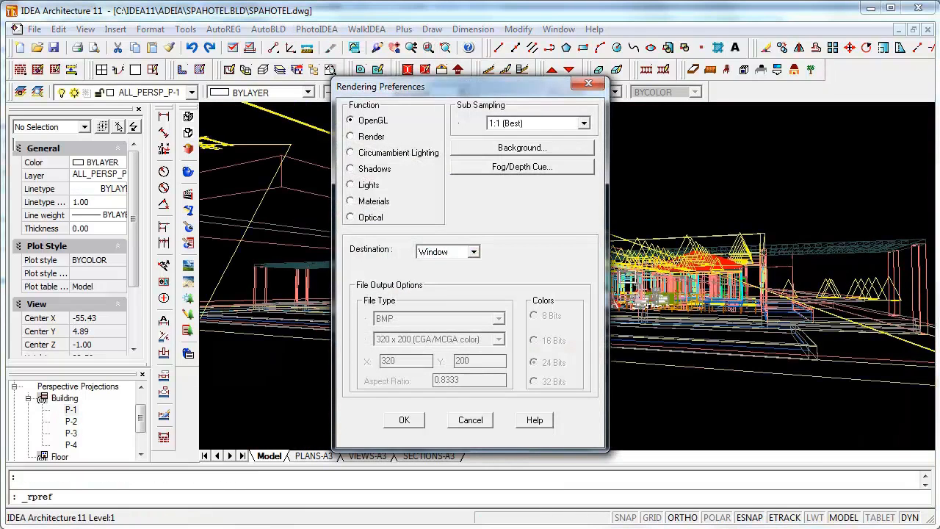
pyautogui.click(350, 216)
pyautogui.click(473, 251)
pyautogui.click(448, 275)
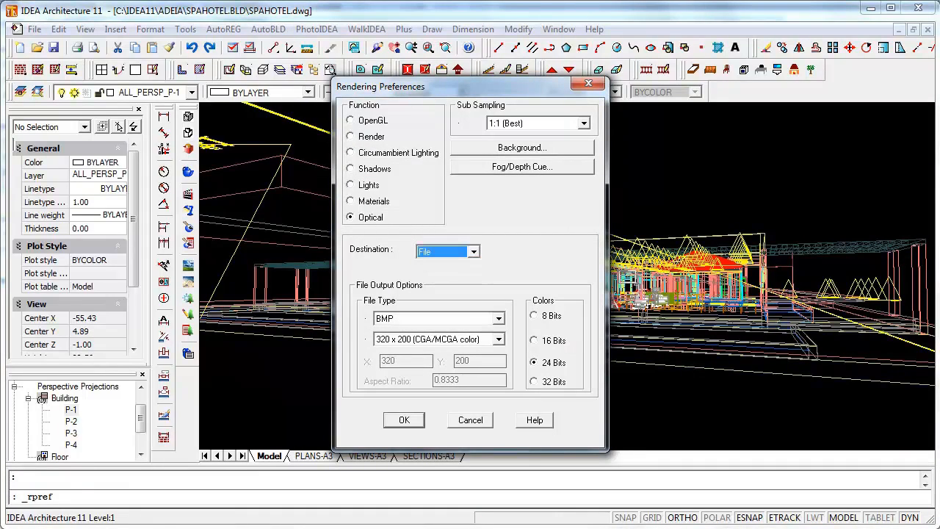
pyautogui.click(499, 339)
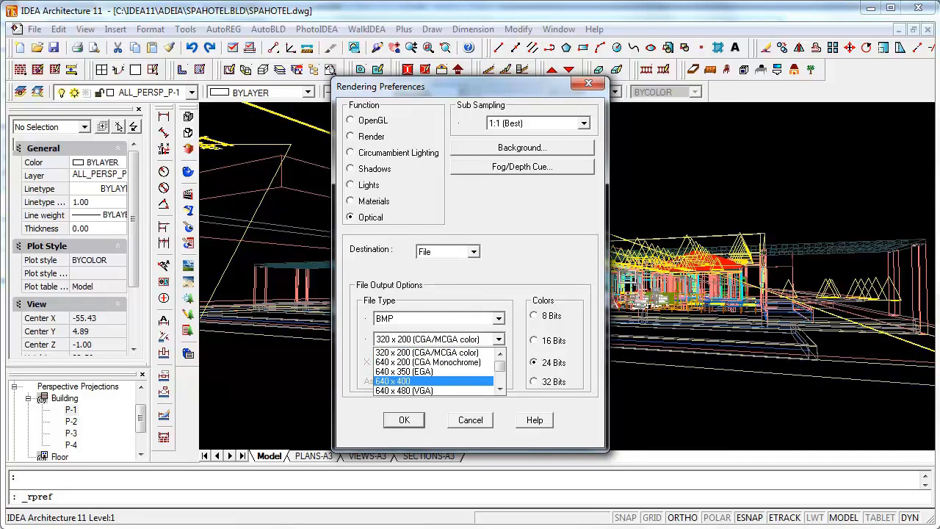
pyautogui.click(433, 381)
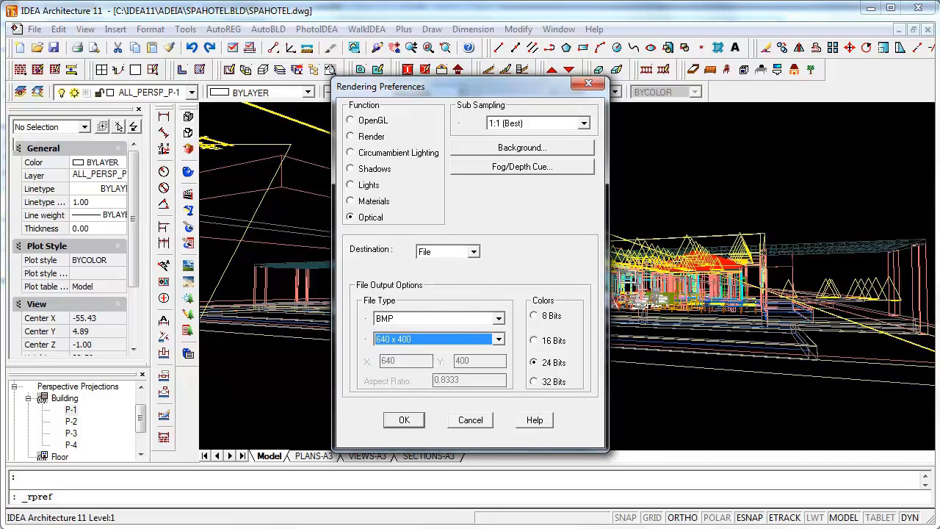
# - Switch the rendering destination to Window, accept the preferences and render the P-1 perspective
pyautogui.click(473, 252)
pyautogui.click(439, 265)
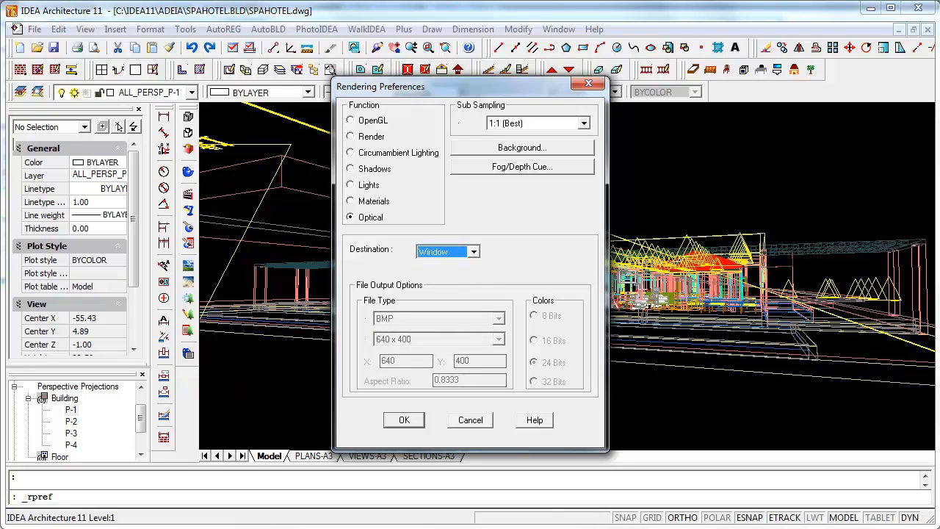
pyautogui.press('Return')
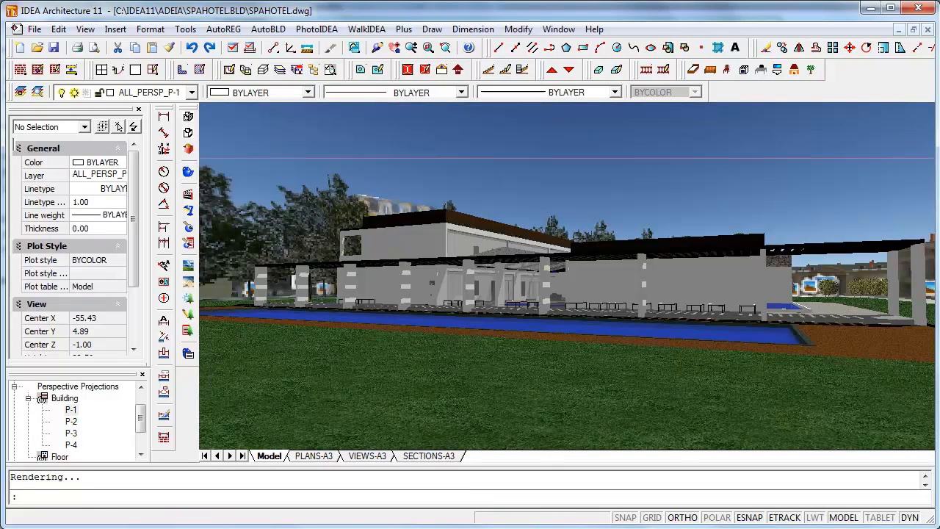
# - Start exporting the spa hotel model to a 3DS file
pyautogui.click(366, 30)
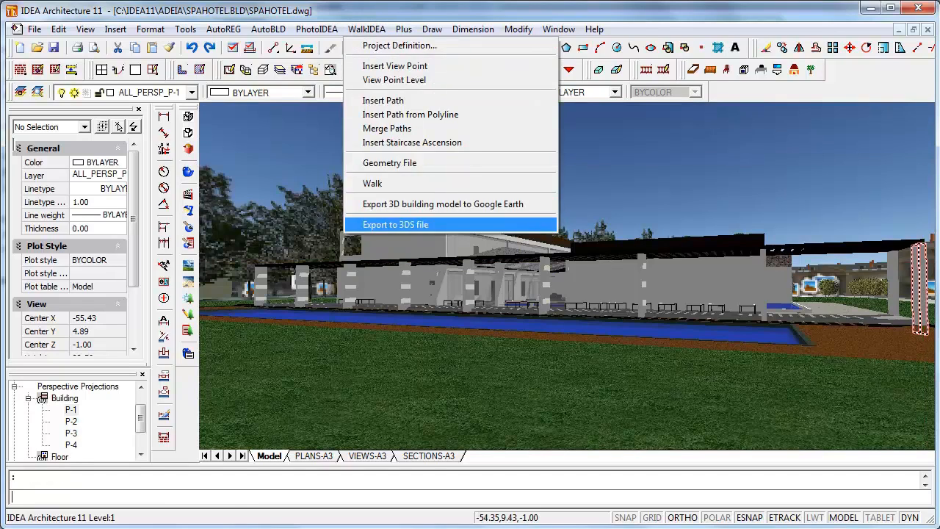
pyautogui.press('Return')
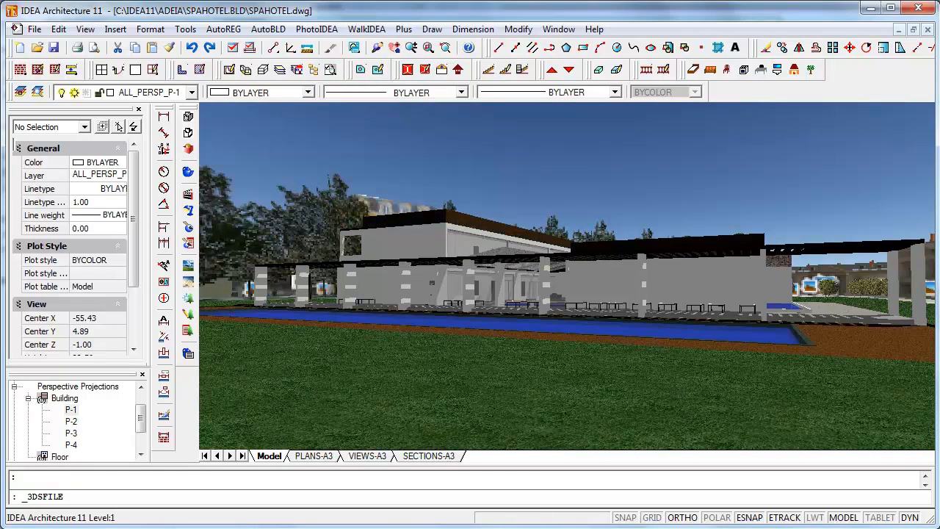